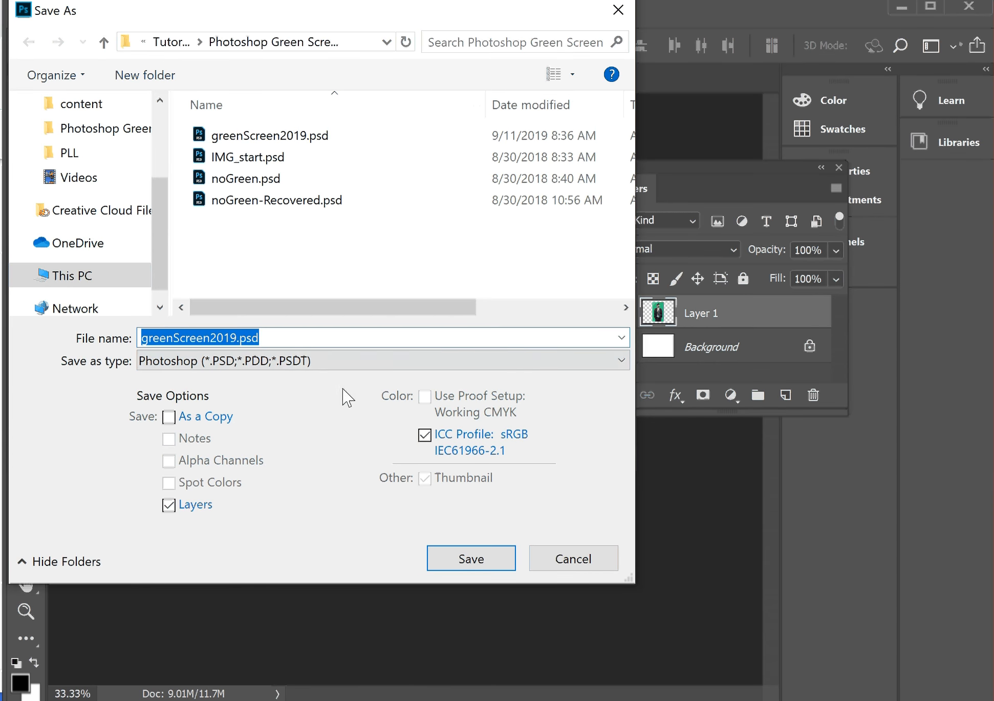
Cancel the Save As dialog and make Layer 1 the active layer
left_click(572, 563)
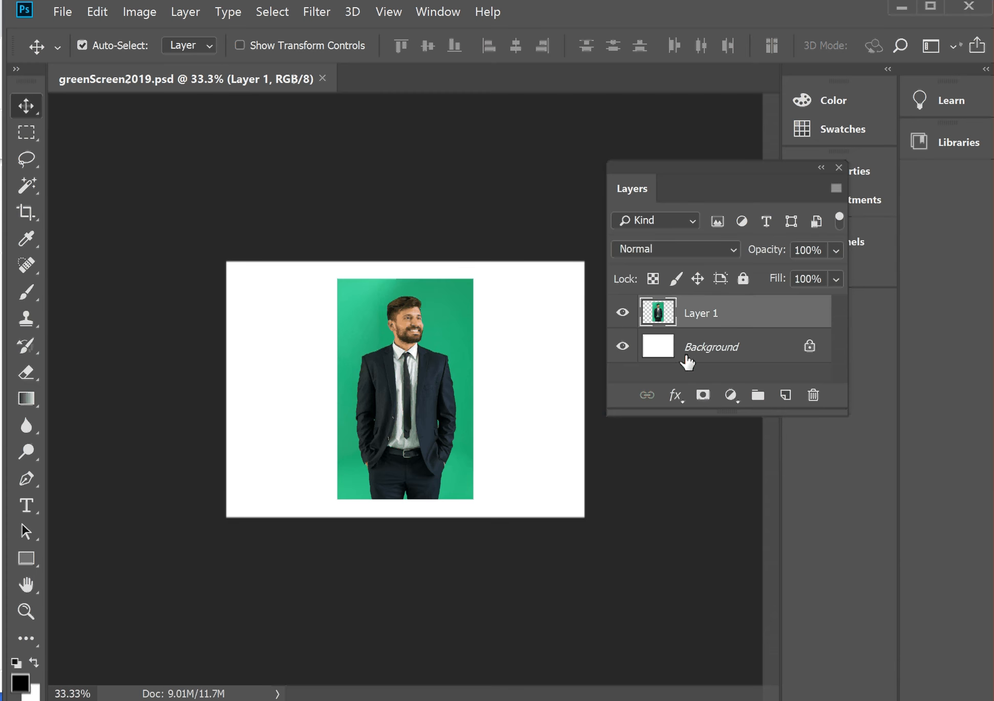
left_click(710, 352)
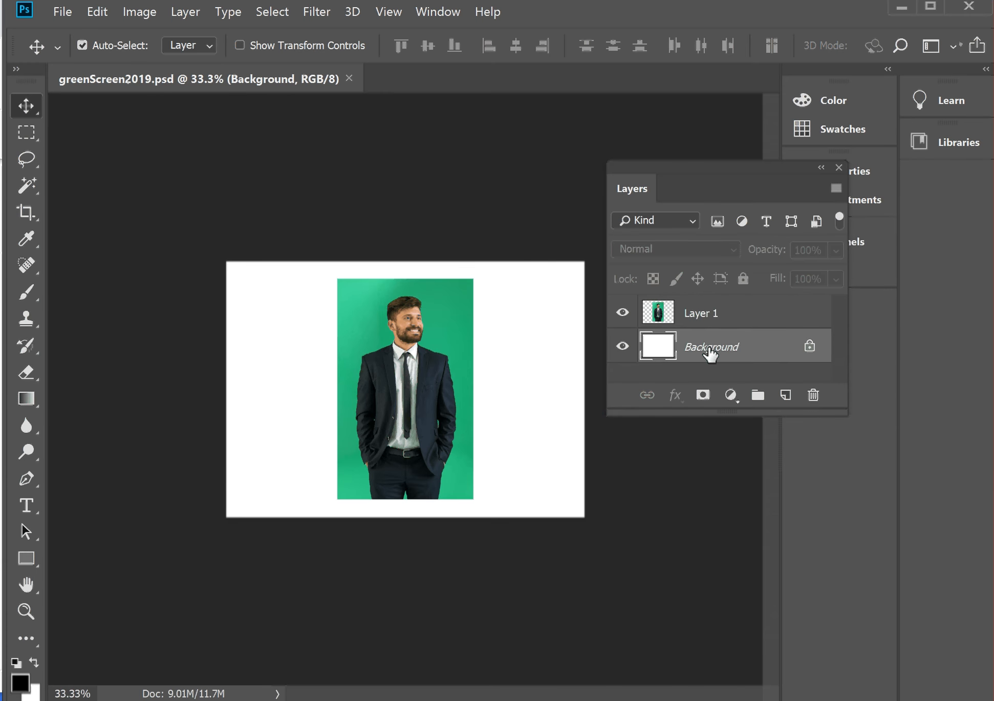
left_click(714, 318)
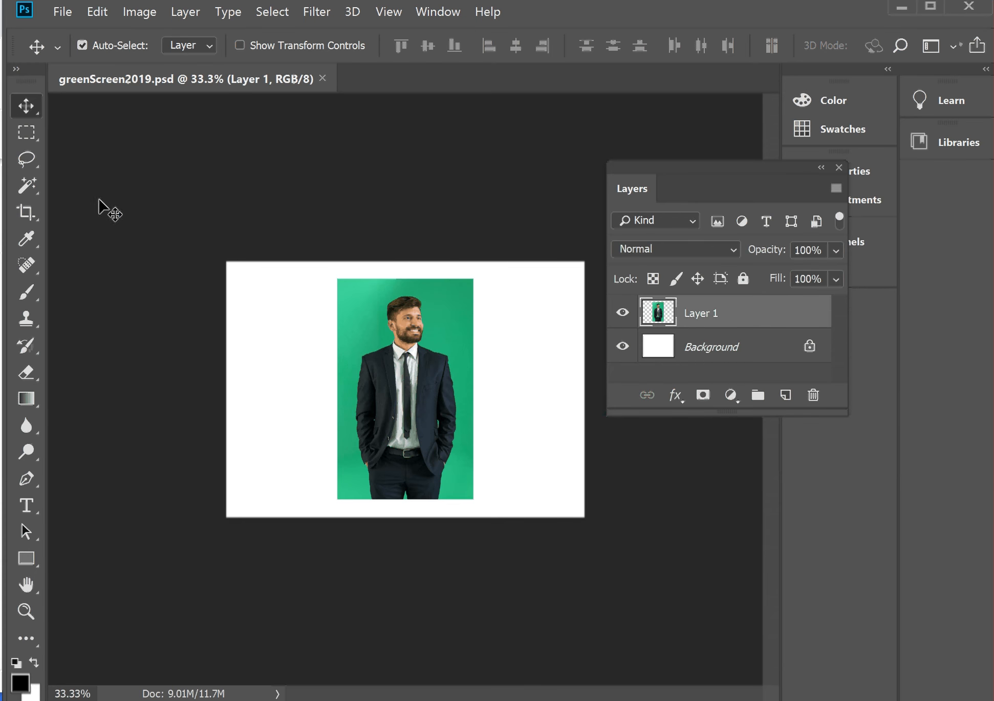
Pick the Magic Wand tool and select the green backdrop around the man
left_click(26, 186)
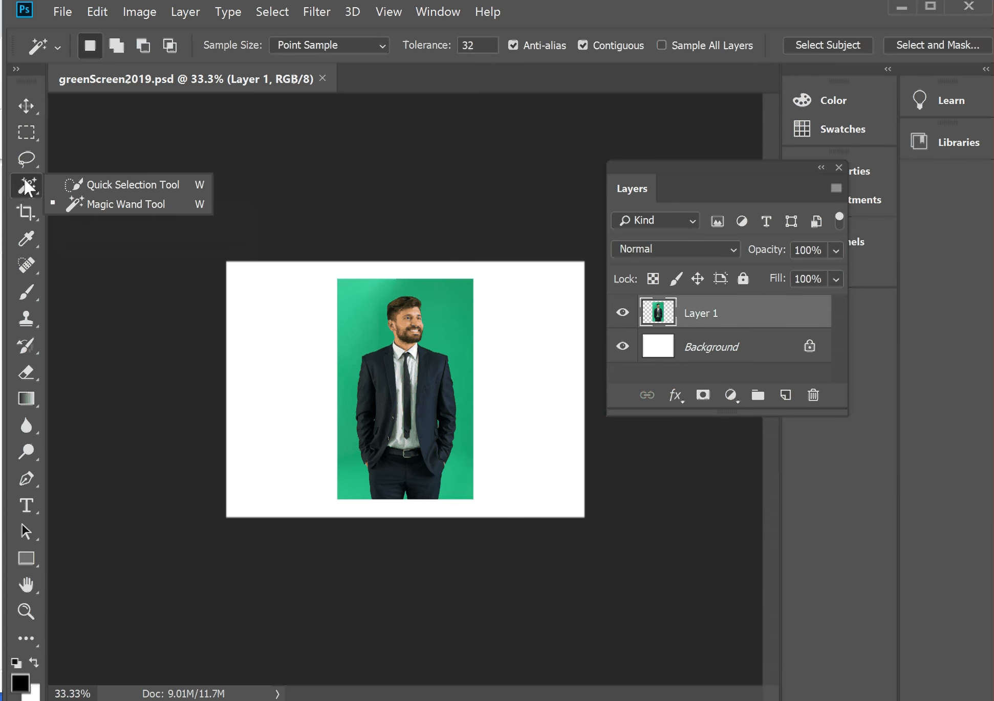
left_click(108, 184)
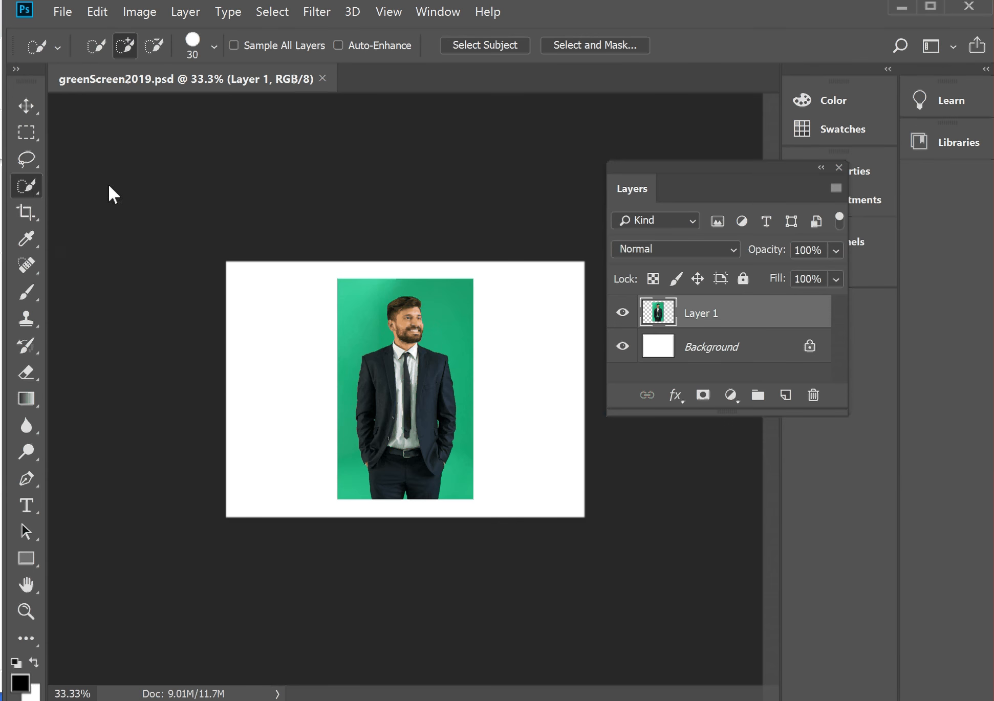
right_click(33, 189)
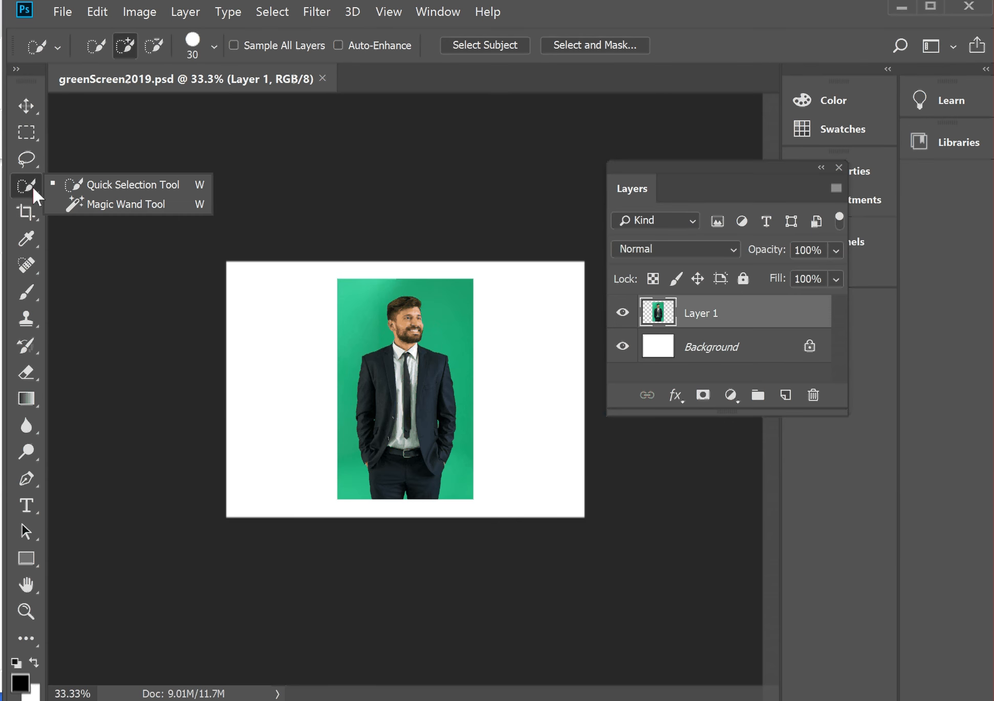
left_click(157, 205)
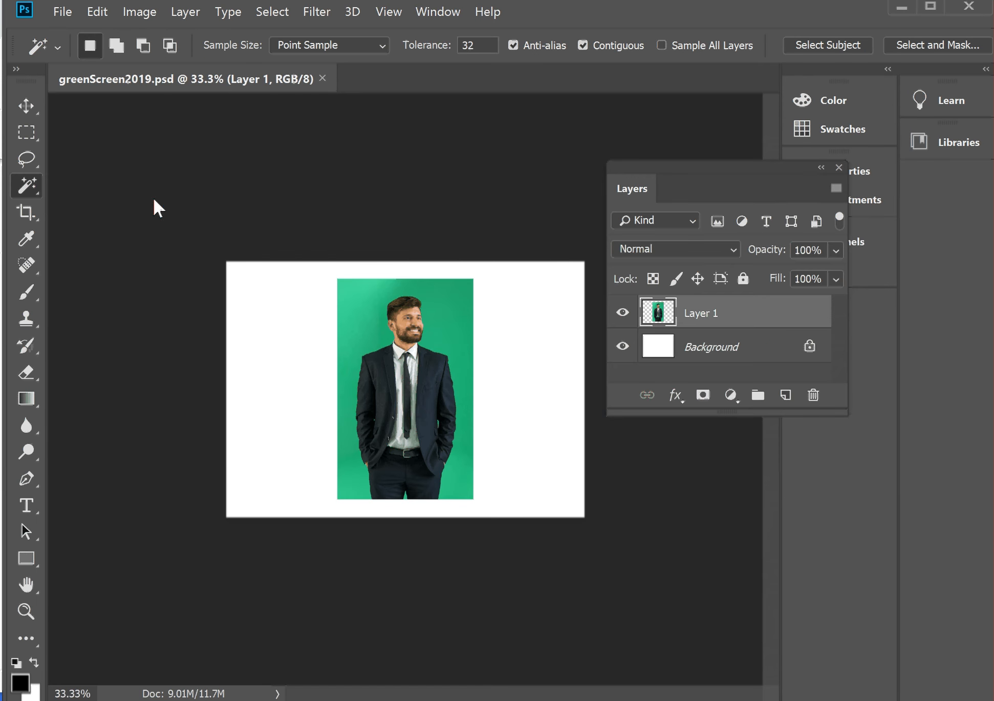
left_click(364, 314)
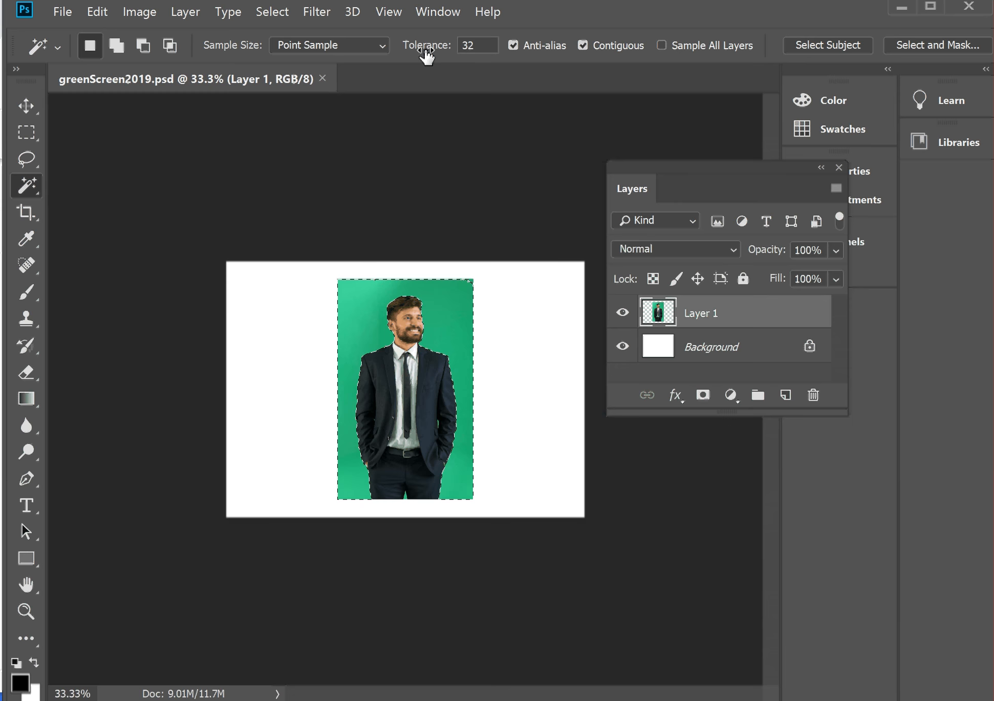
Try selecting the green backdrop with the Magic Wand tolerance at 0, and drop that selection
left_click(471, 45)
double_click(471, 45)
type("0")
left_click(356, 309)
key("ctrl+d")
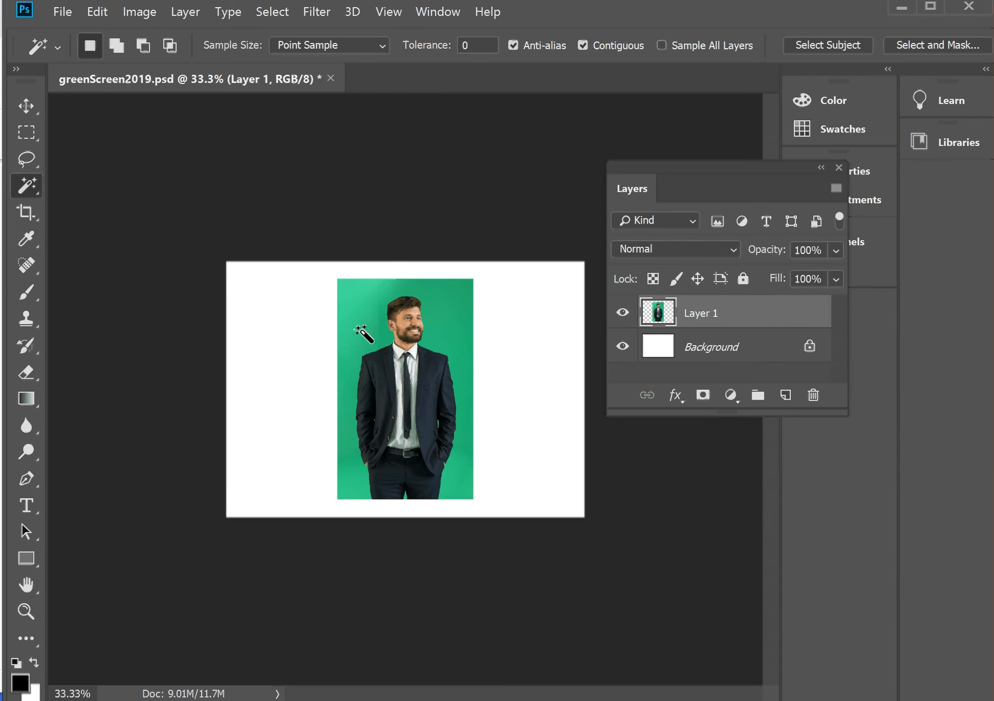
Try selecting the green backdrop with the Magic Wand tolerance at 100
left_click(492, 45)
type("100")
left_click(366, 310)
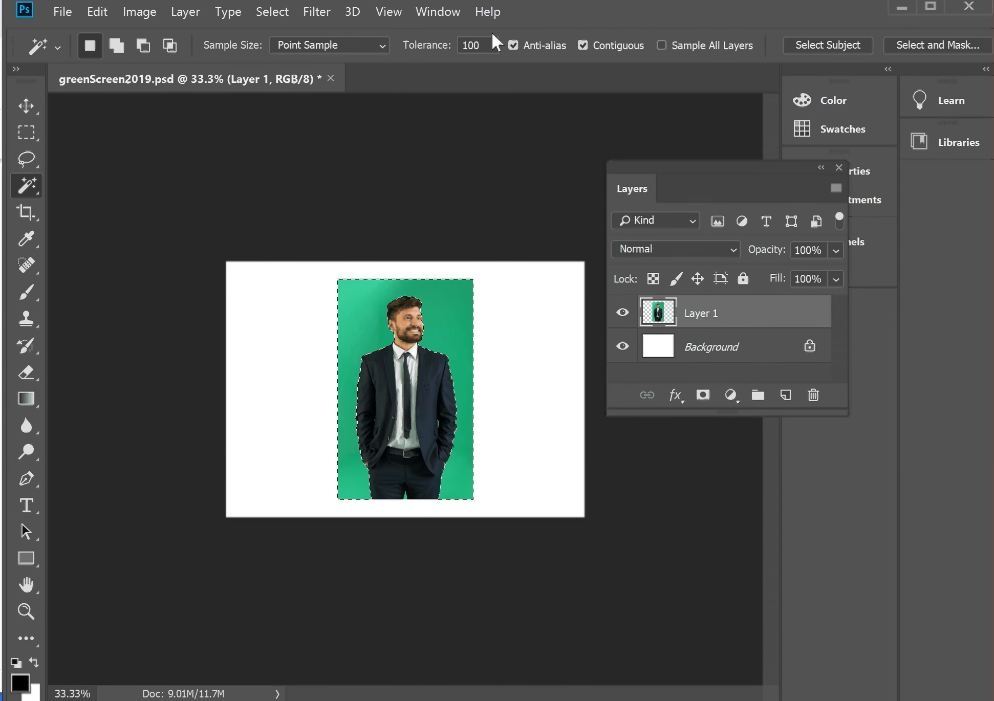
Set the Magic Wand tolerance to 32, select the large green area around the man and clear it
left_click(453, 45)
type("32")
left_click(436, 298)
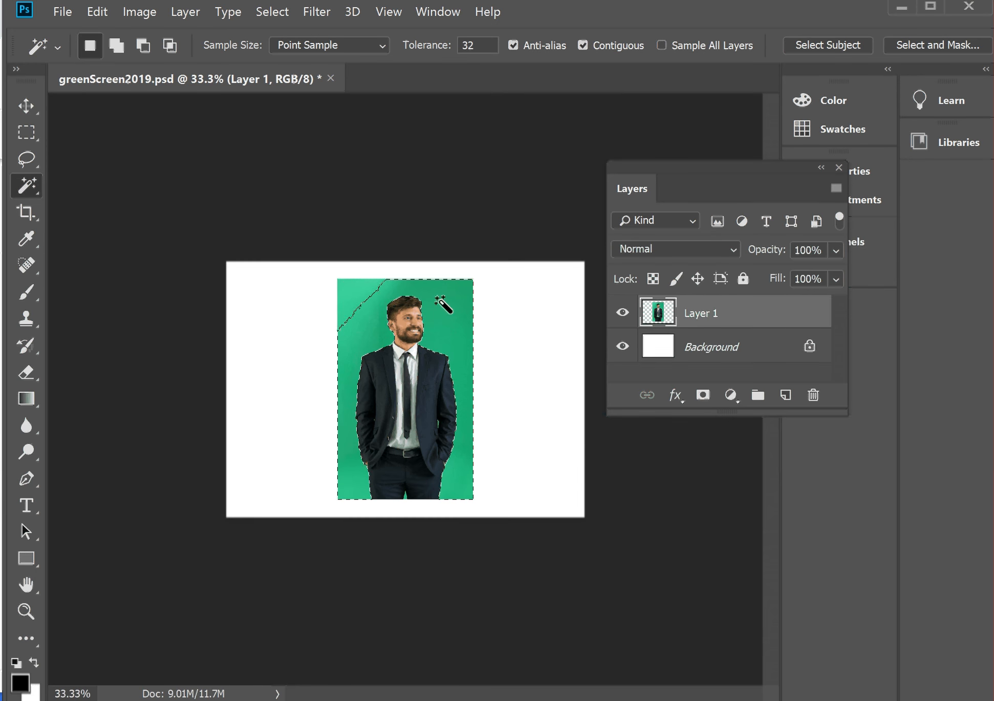
left_click(348, 287)
left_click(361, 325)
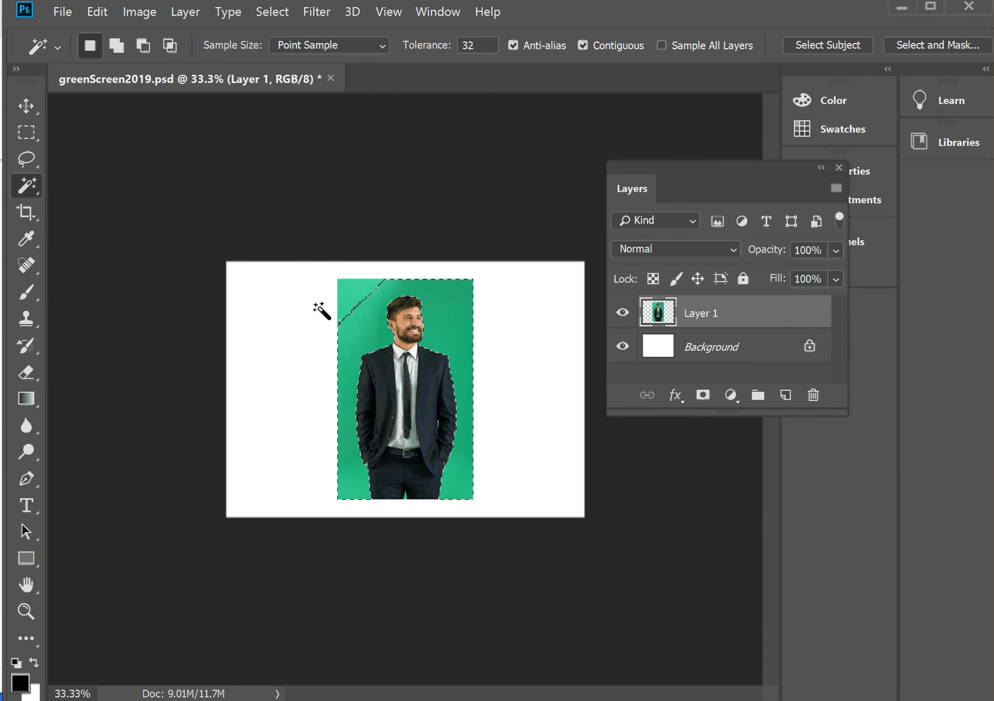
left_click(101, 10)
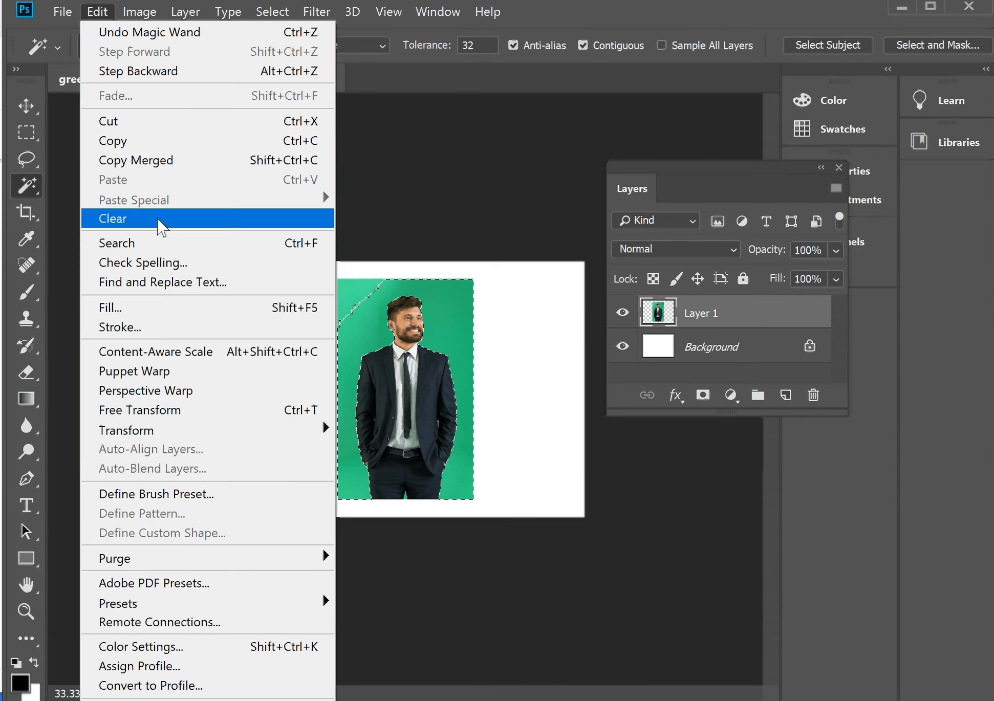
left_click(158, 220)
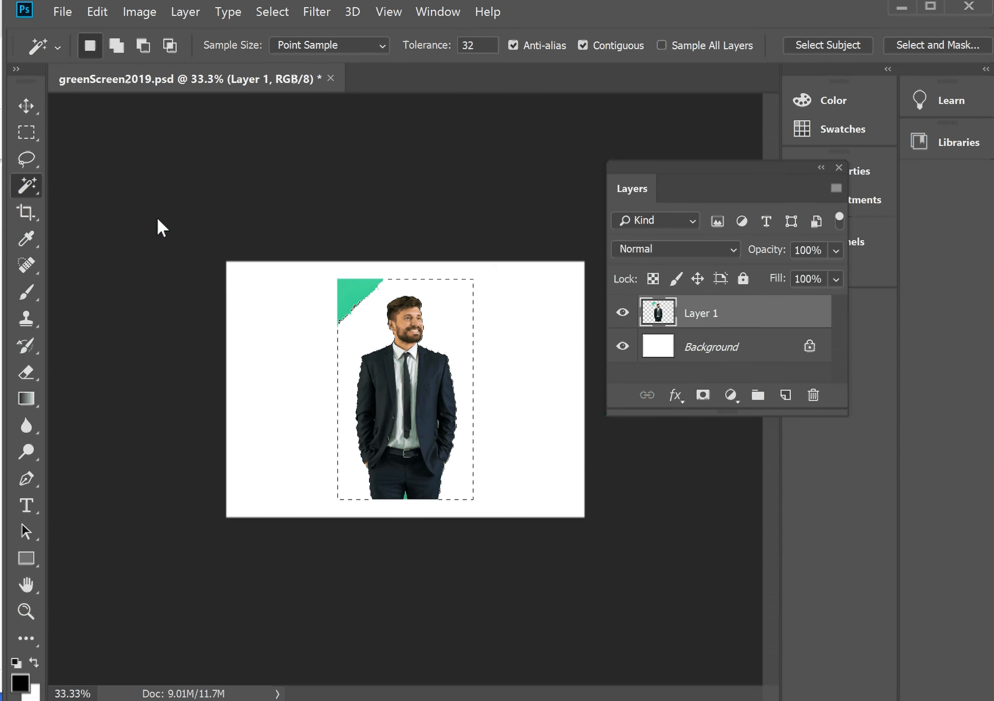
Select and delete the remaining green corner beside the man's head, and leave nothing selected
left_click(350, 303)
key("Delete")
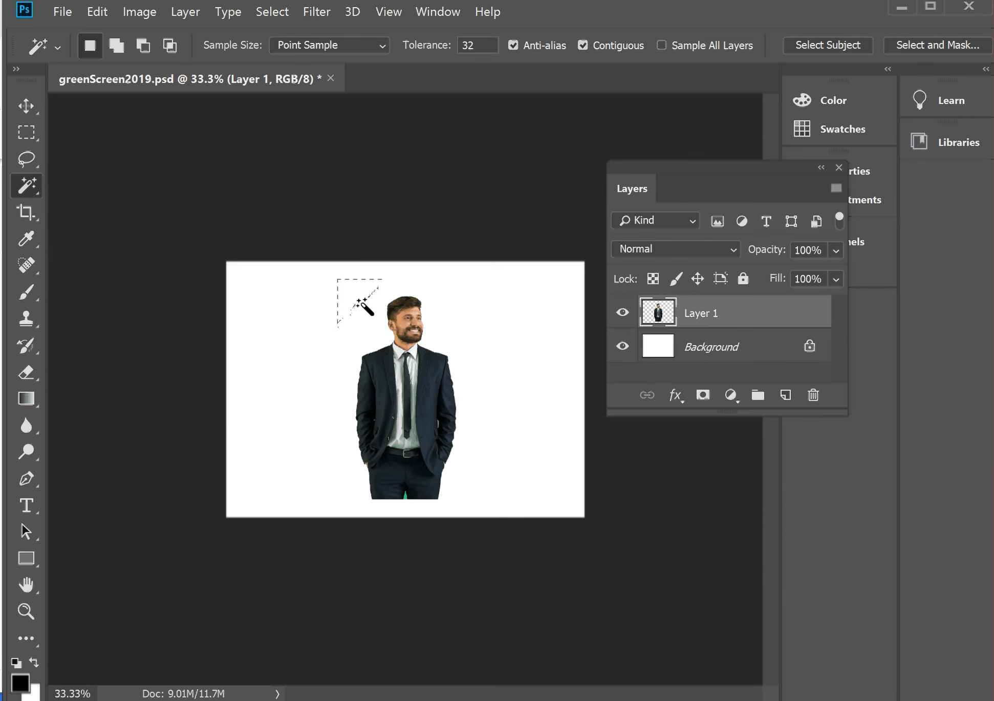
left_click(354, 302)
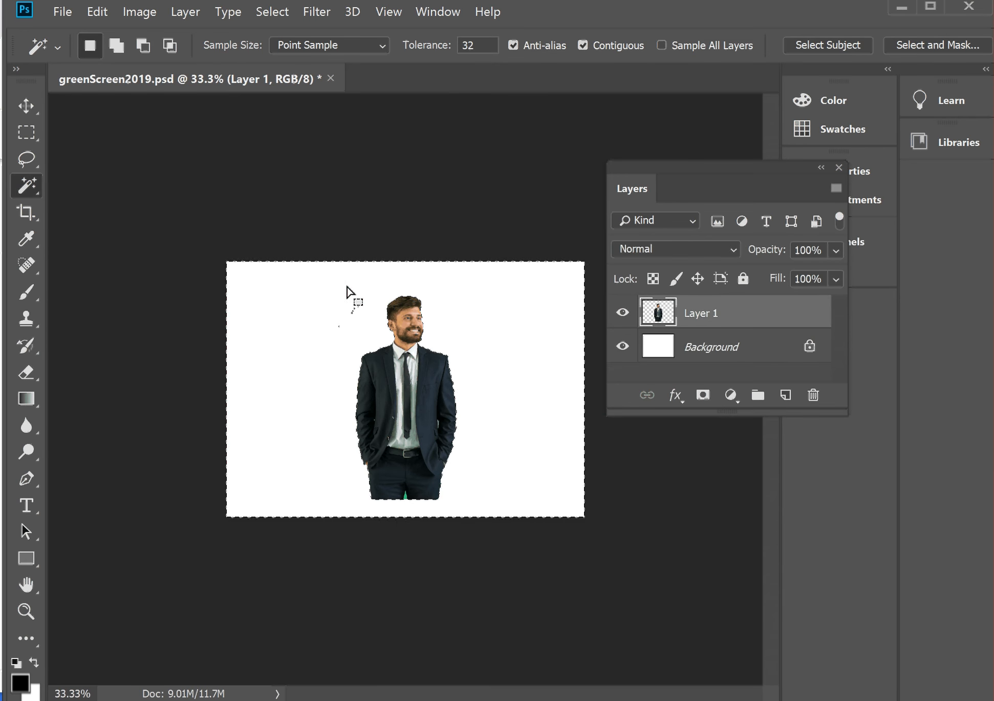
key("ctrl+d")
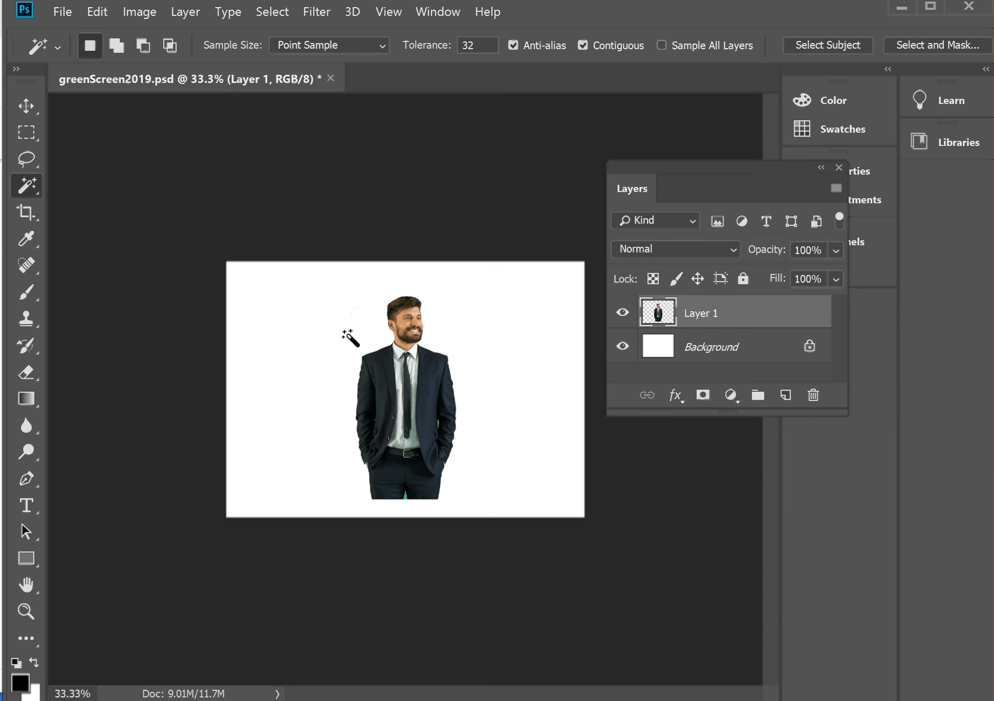
Erase the leftover specks beside the man's head with a 155 px Eraser
left_click(27, 382)
right_click(305, 345)
left_click(455, 388)
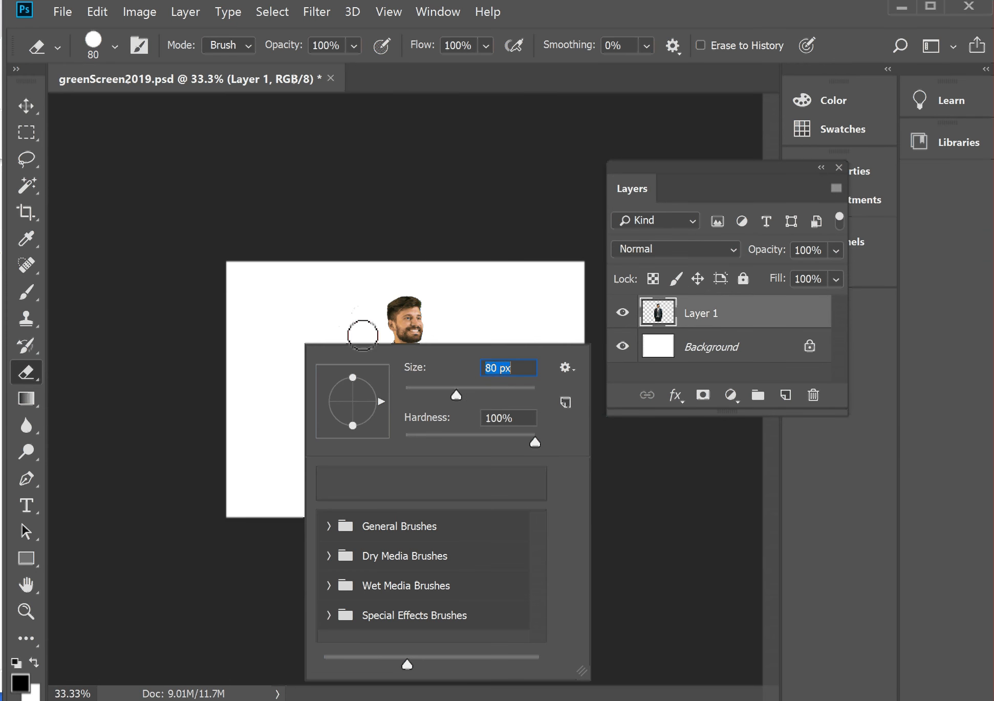
left_click(490, 387)
mouse_move(345, 319)
left_mouse_down()
mouse_move(333, 285)
mouse_move(349, 288)
left_mouse_up()
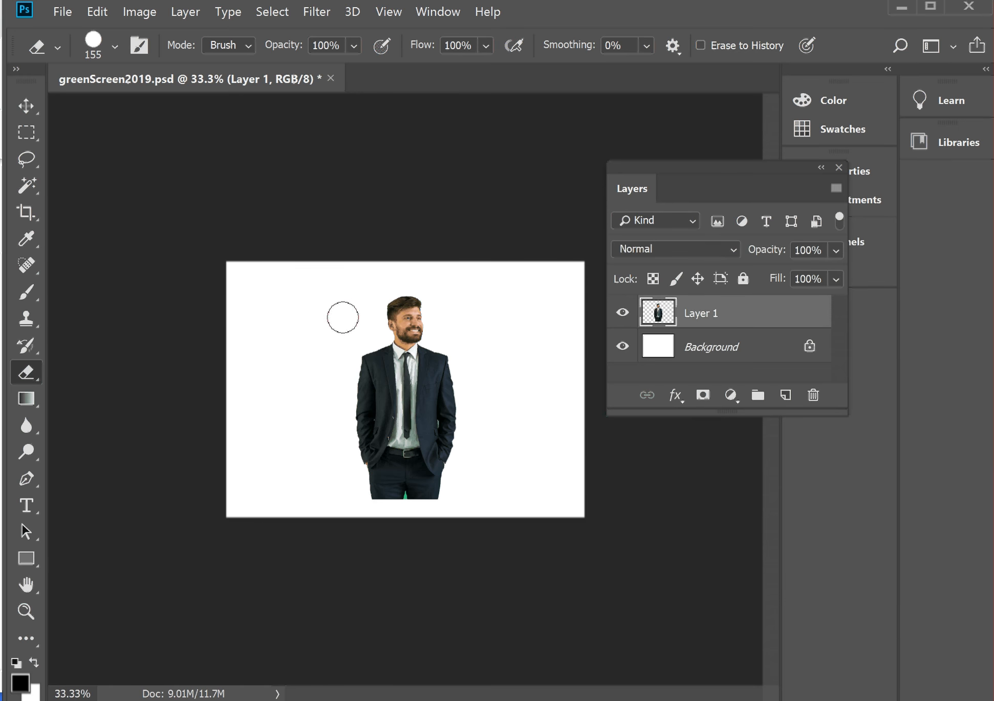
Move the man straight down until he meets the bottom edge of the canvas
left_click(26, 106)
left_click_drag(433, 374, 432, 391)
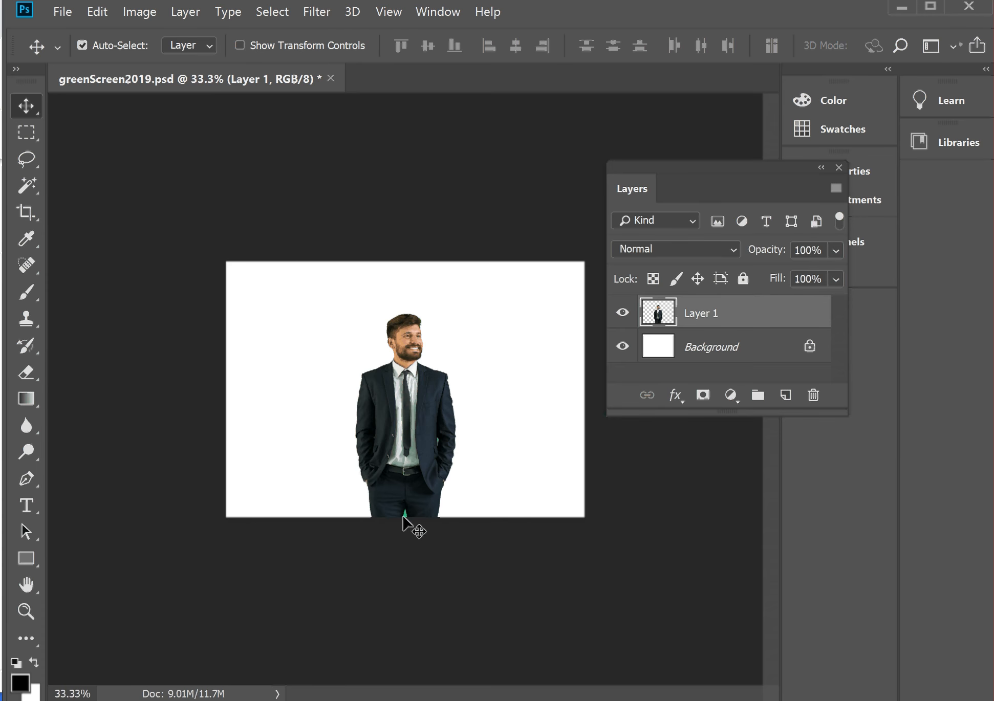
Remove the leftover green between the man's legs with the Magic Wand and deselect everything
left_click(27, 612)
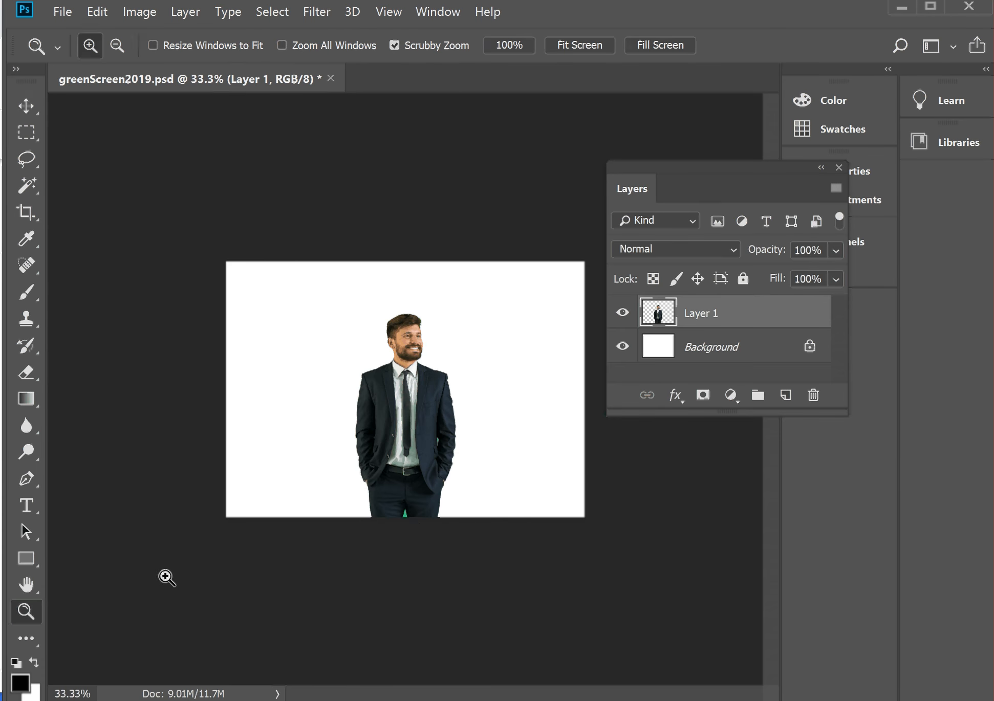
left_click(412, 516)
left_click(23, 188)
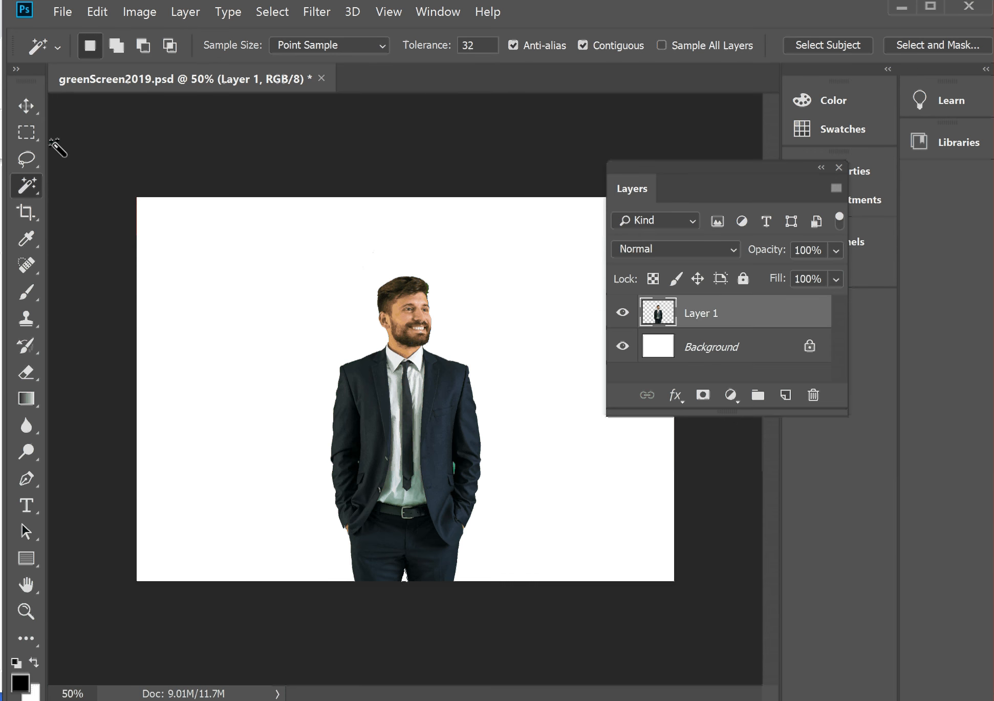
left_click(184, 251)
key("ctrl+d")
Make the Background layer active, and copy the large Times Square preview image from the Google results in Chrome
left_click(719, 353)
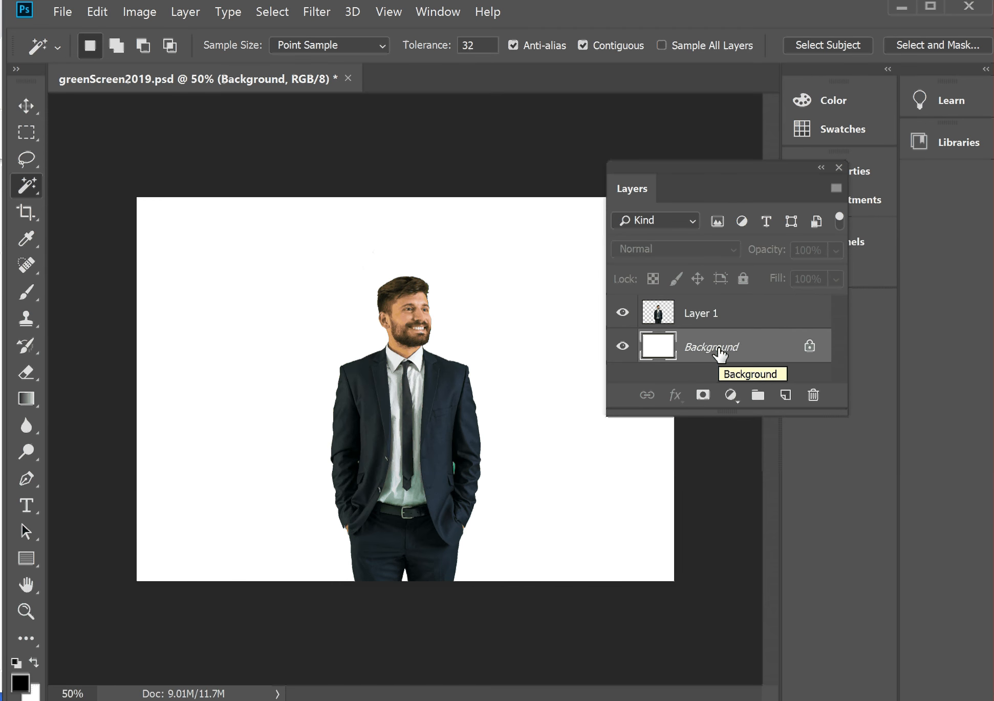
key("alt+Tab")
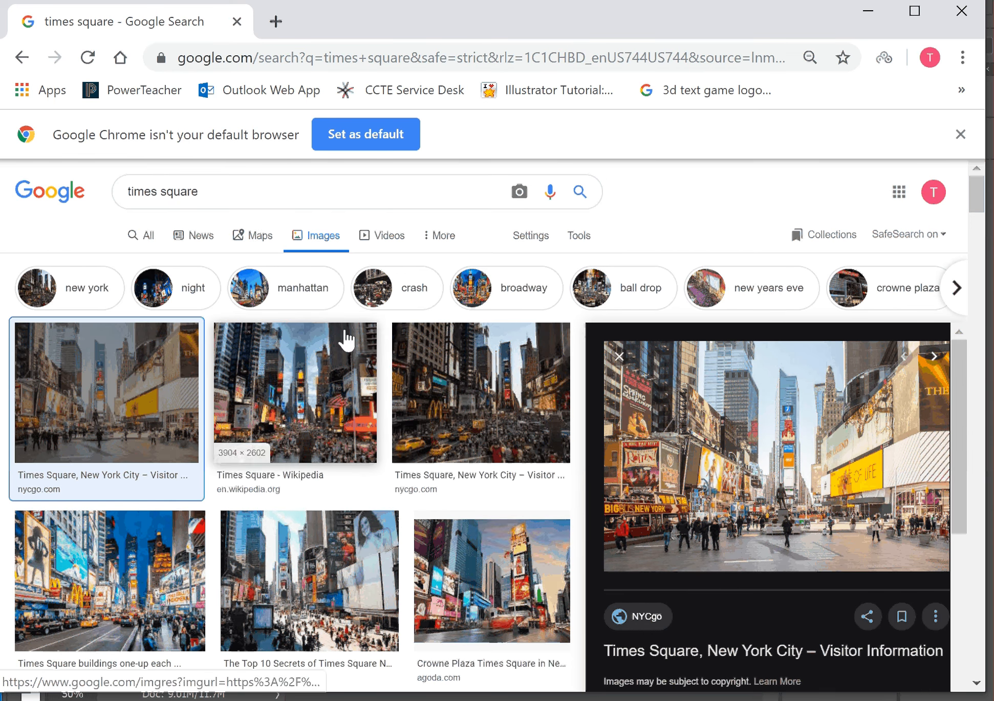
right_click(689, 473)
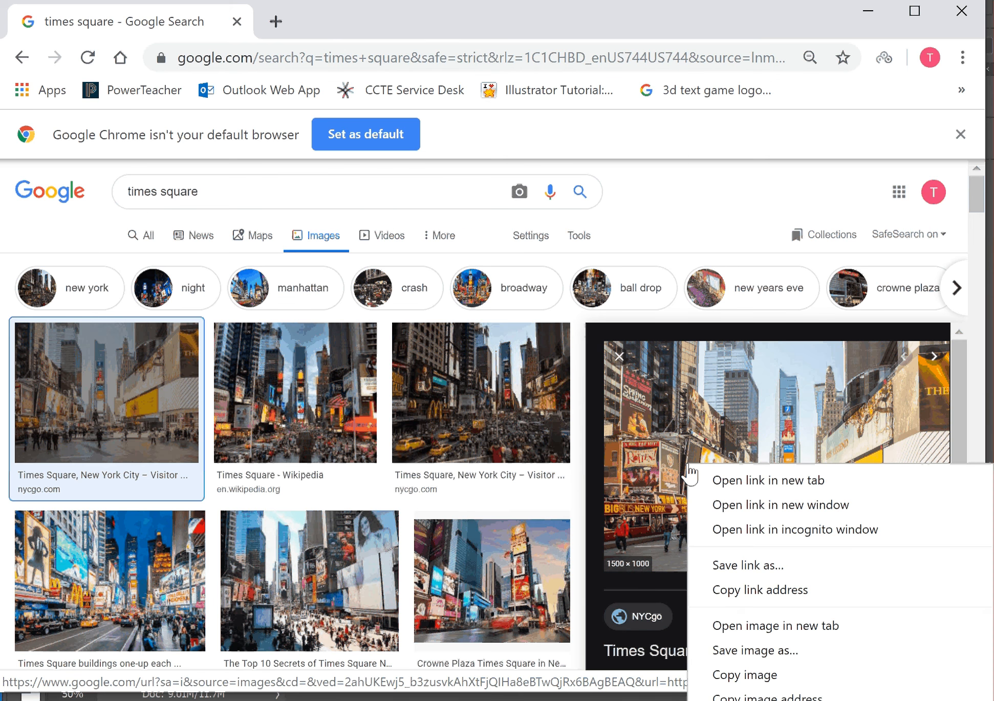
left_click(732, 689)
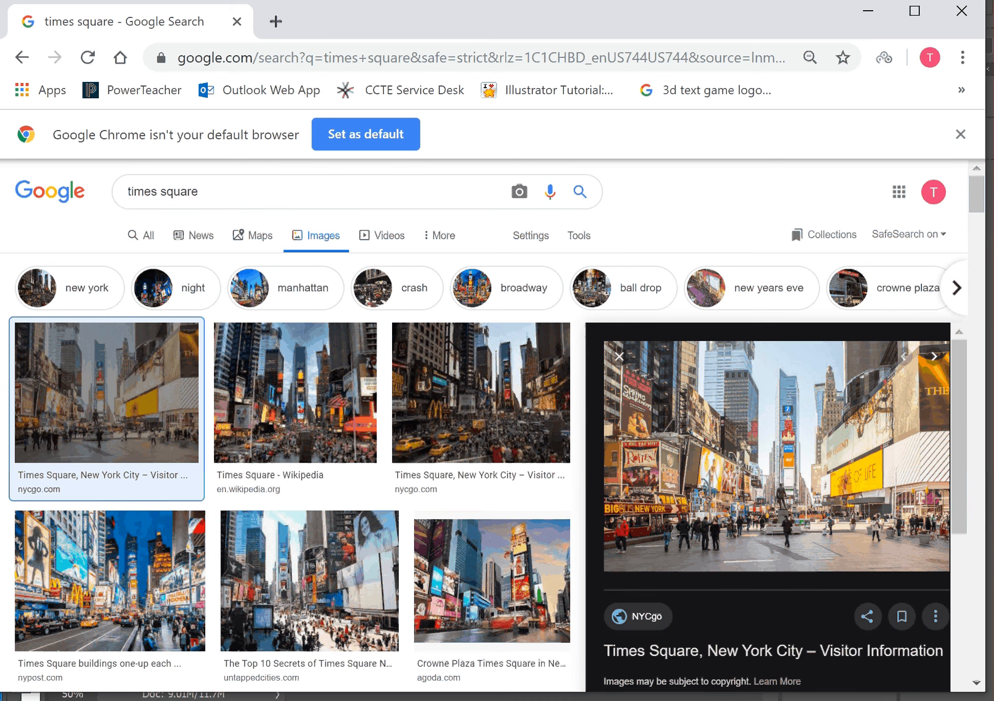
key("alt+Tab")
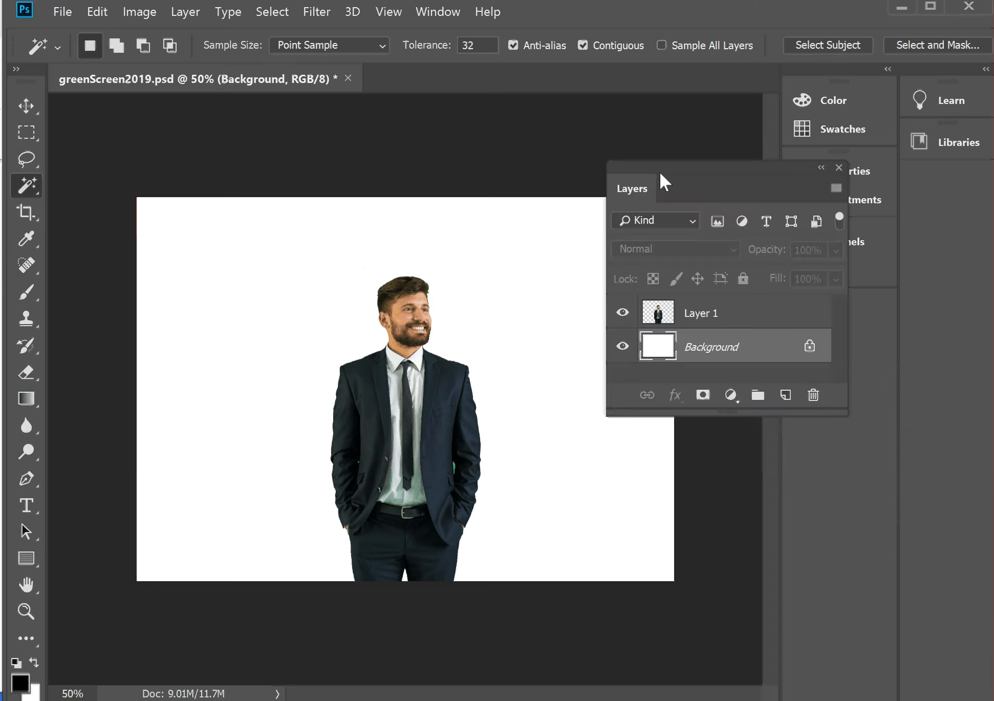
Move the Layers panel off the canvas and paste the Times Square image directly above the Background layer
left_click_drag(663, 165, 736, 351)
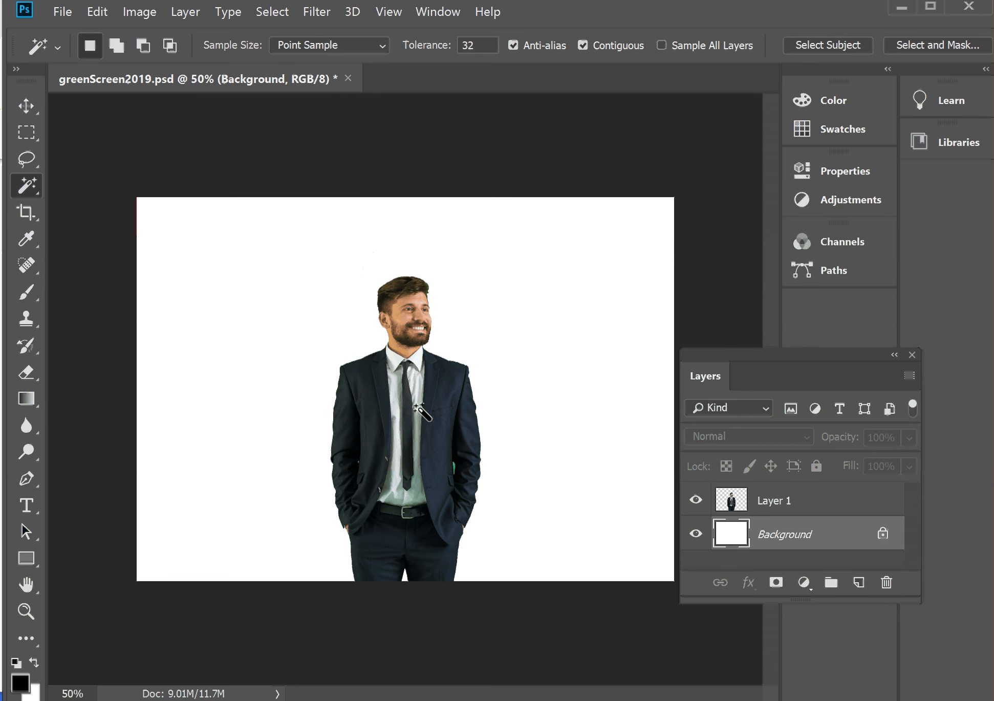
left_click(103, 16)
left_click(109, 179)
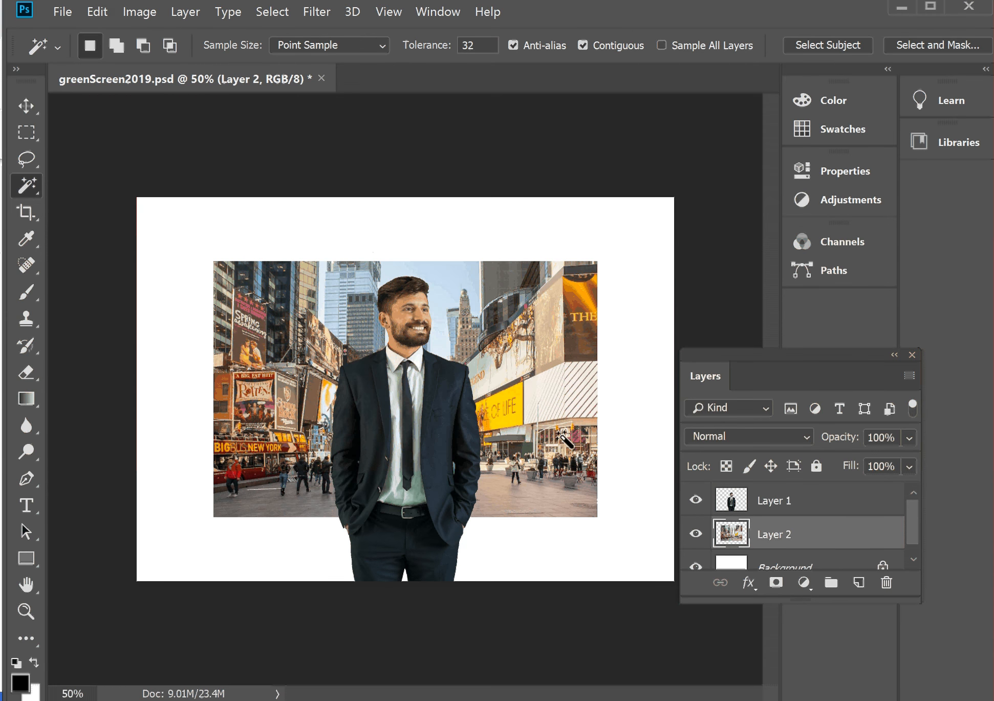
Scale the pasted Times Square layer to about 152% so it covers the whole canvas, and apply the transform
left_click(85, 15)
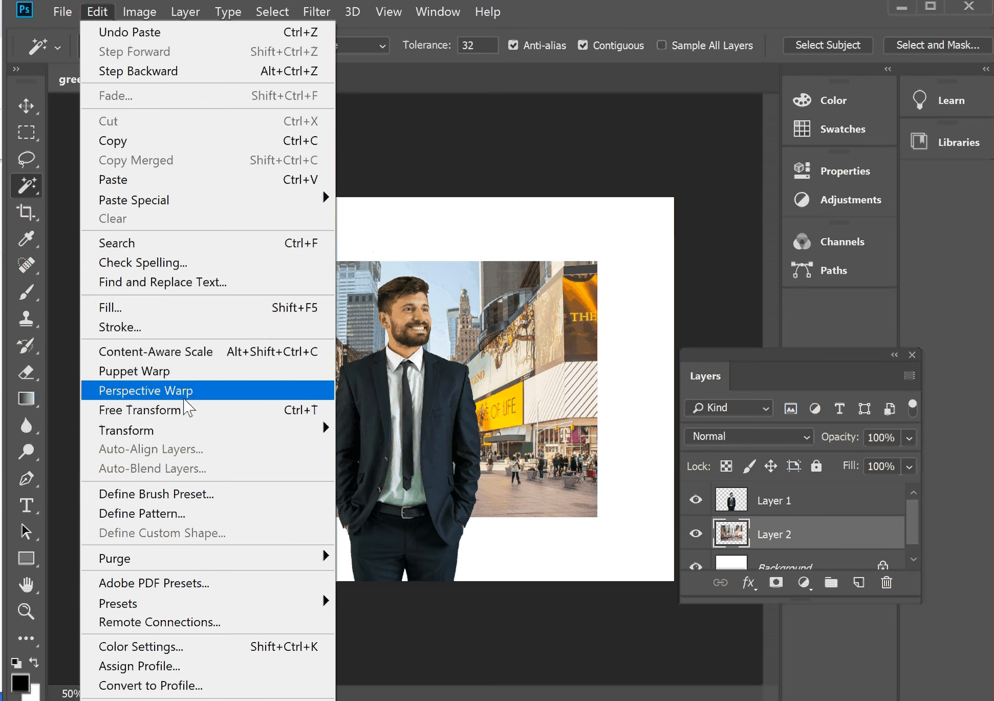
mouse_move(187, 428)
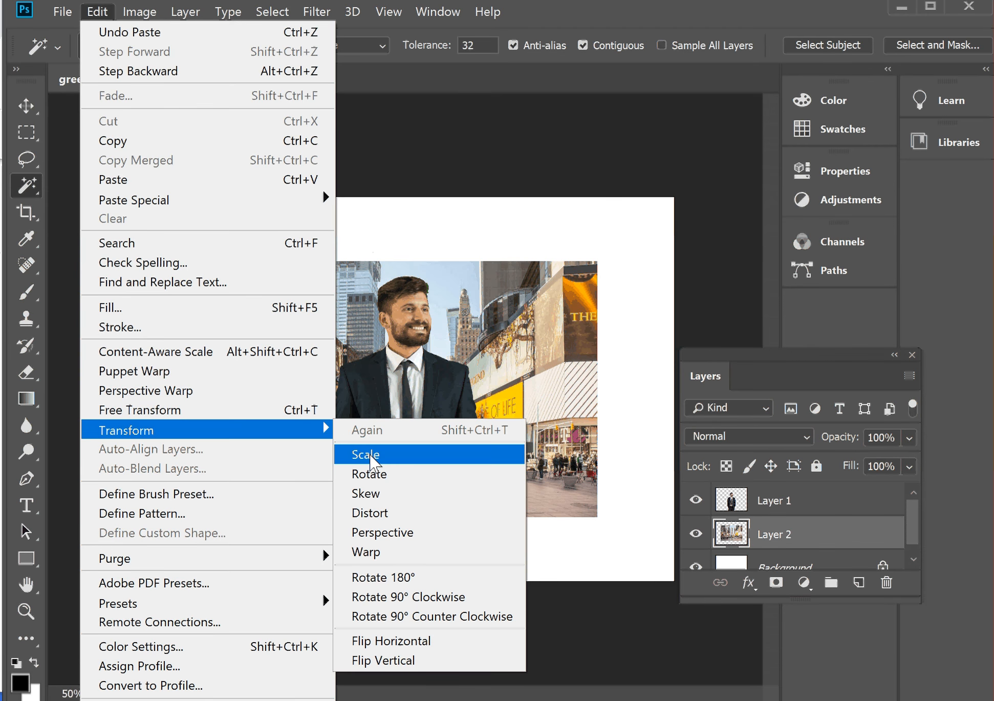
left_click(369, 455)
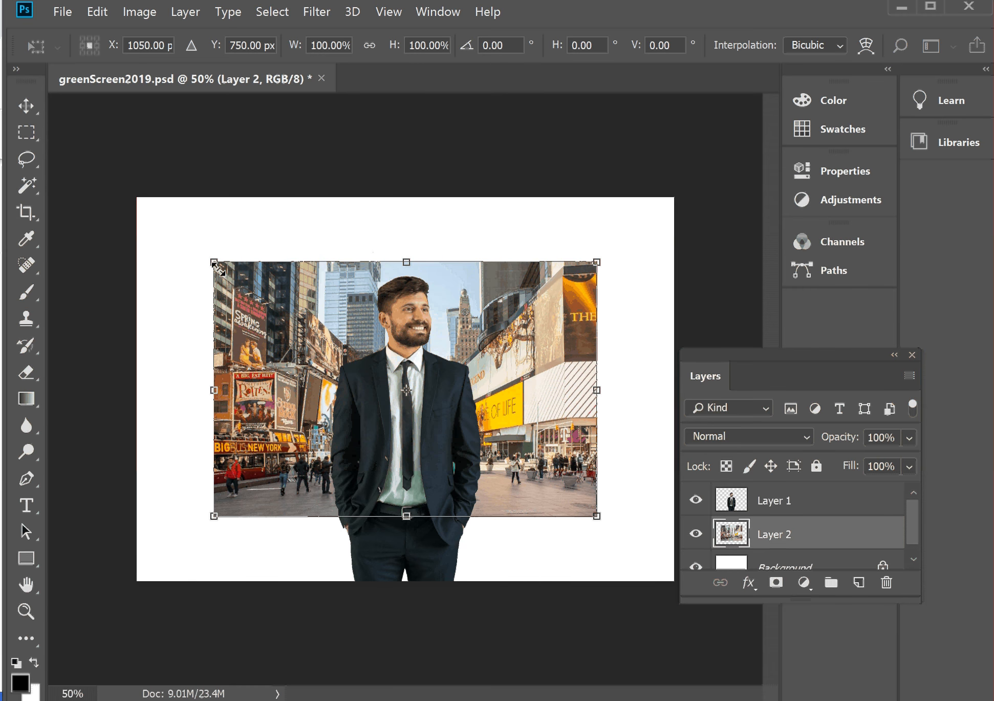
left_click_drag(216, 266, 113, 194)
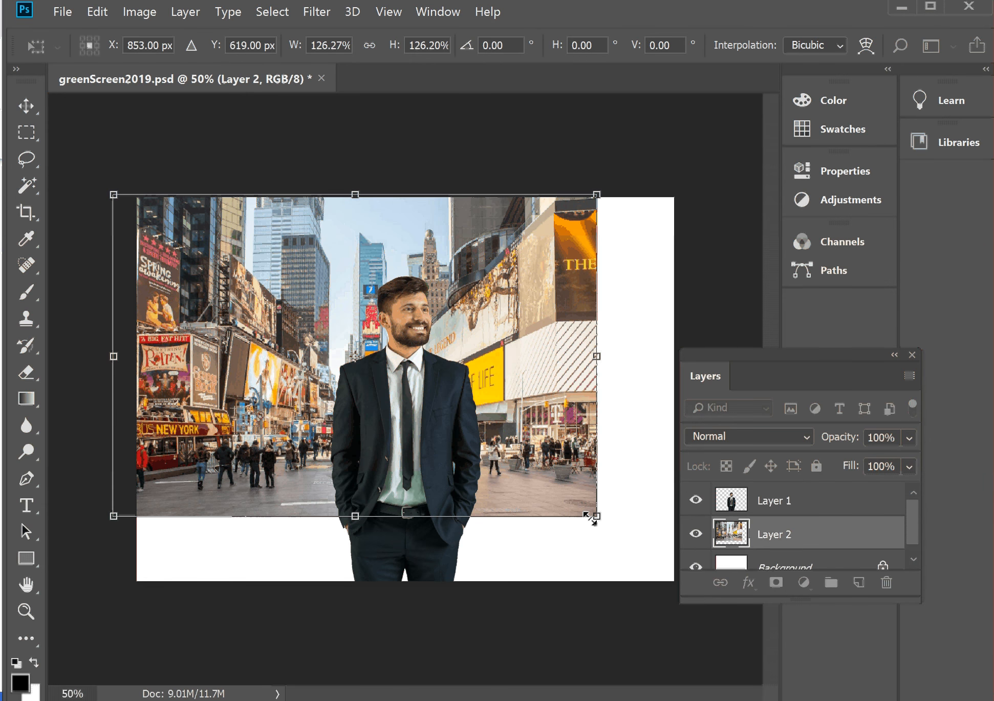
left_click_drag(593, 520, 670, 617)
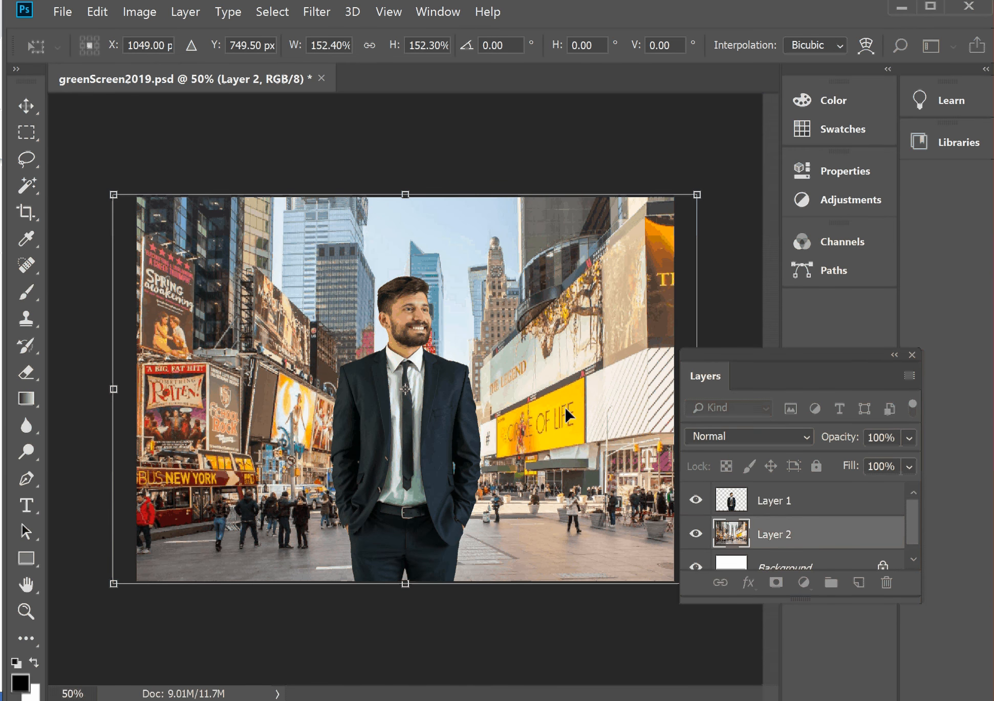
key("Return")
key("w")
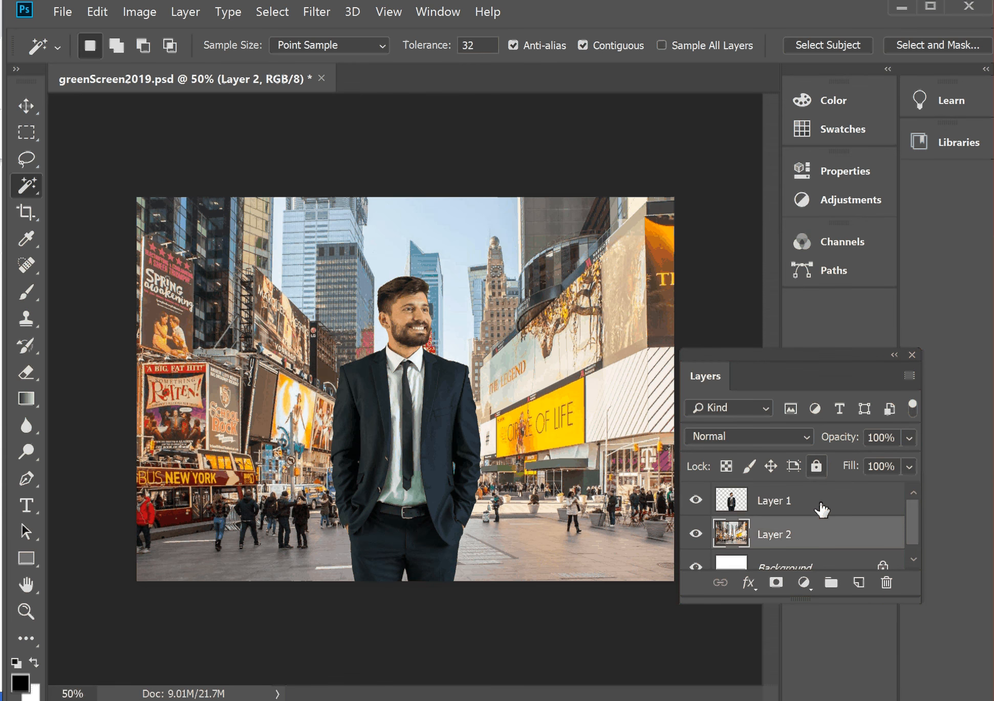
Move and enlarge the Layers panel to show all layers, and delete the white Background layer
left_click_drag(778, 351, 616, 163)
left_click_drag(718, 419, 717, 543)
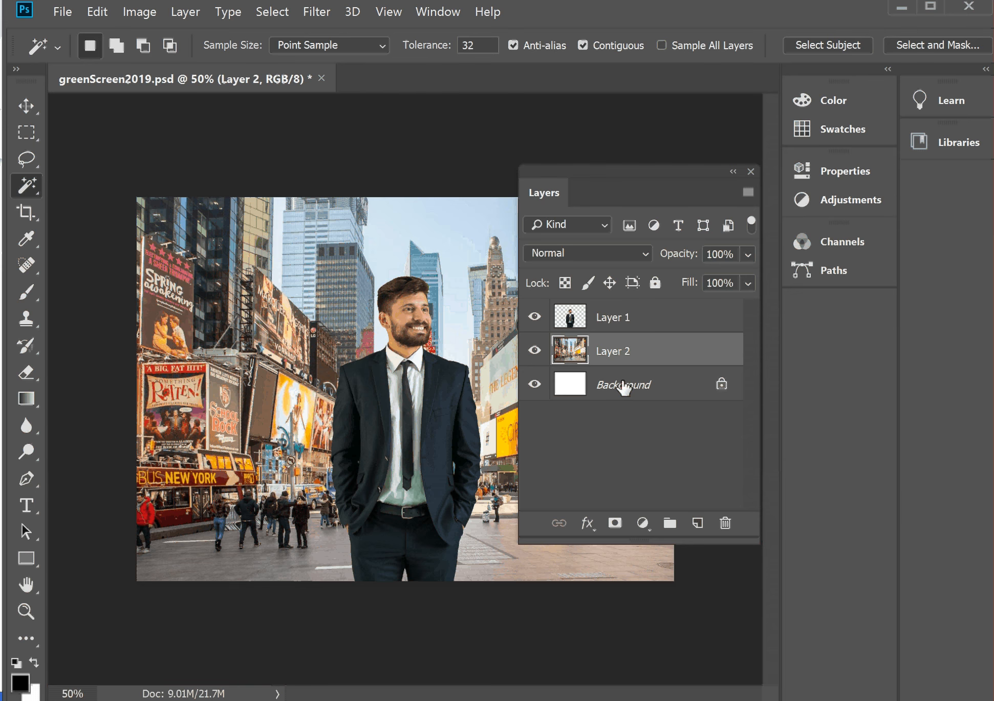
left_click(623, 388)
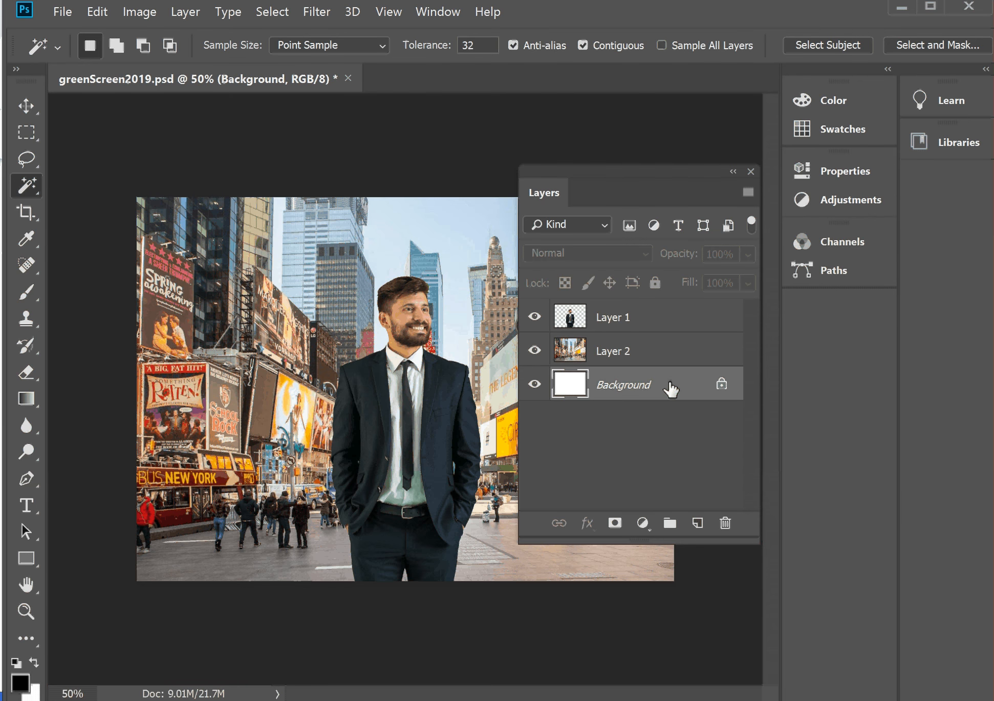
right_click(671, 390)
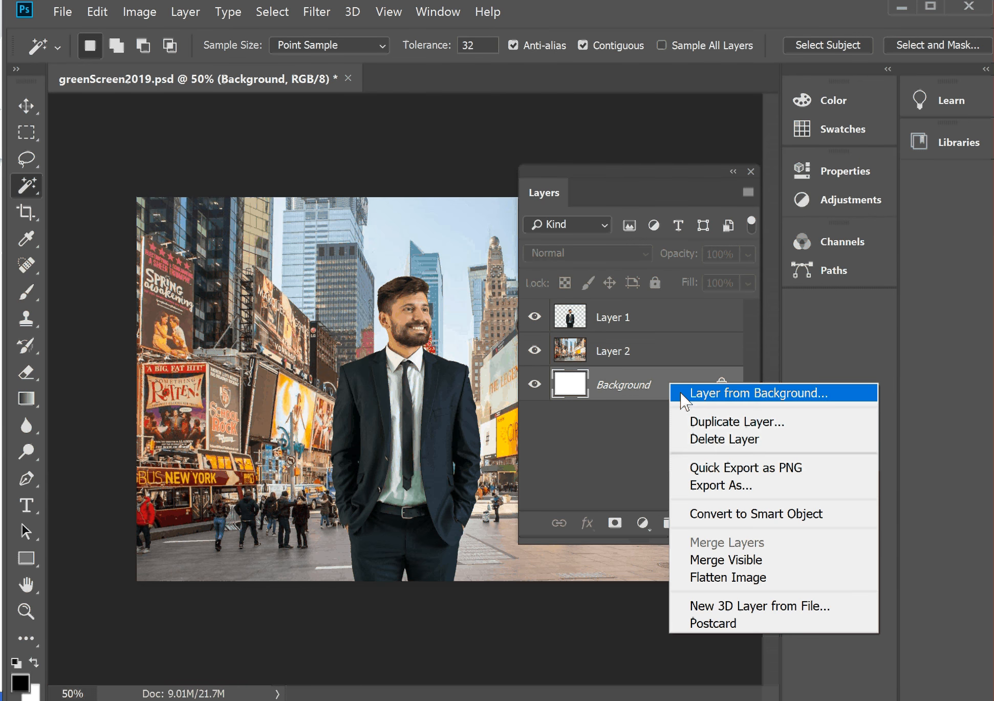
left_click(697, 441)
left_click(532, 306)
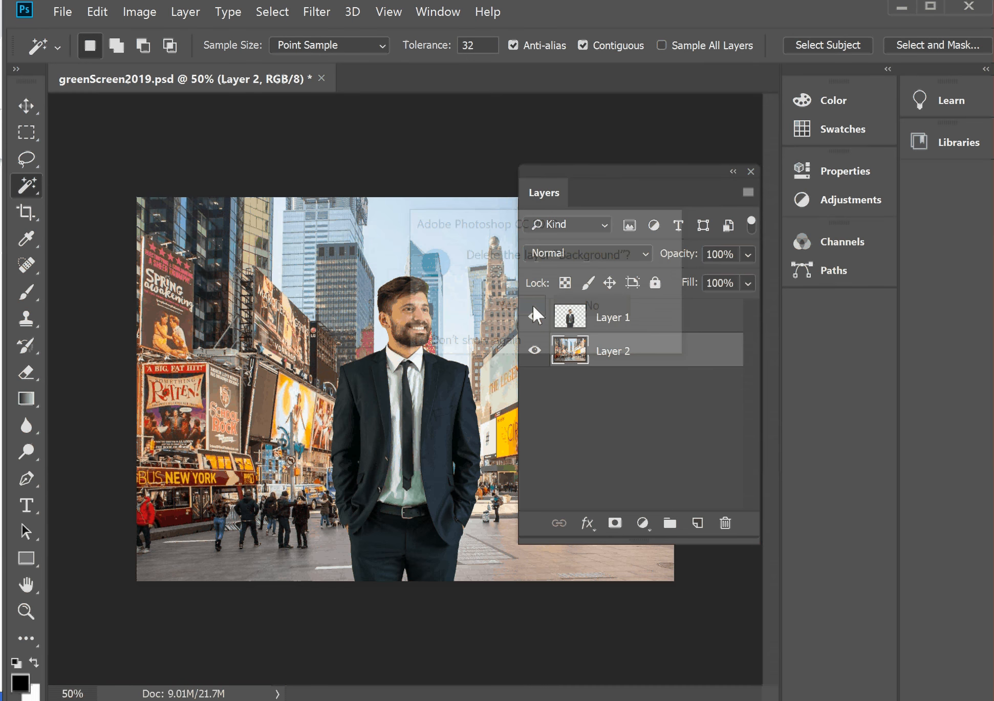
Shorten the Layers panel, dock it back between Channels and Paths, and save greenScreen2019.psd
left_click_drag(705, 541, 701, 469)
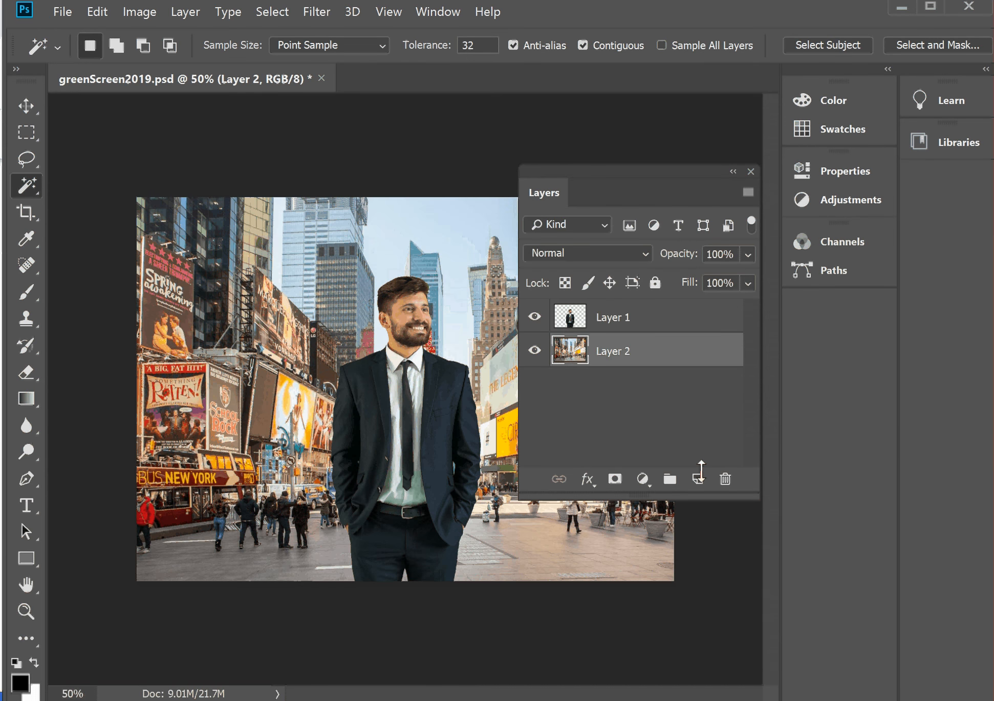
left_click_drag(663, 174, 738, 220)
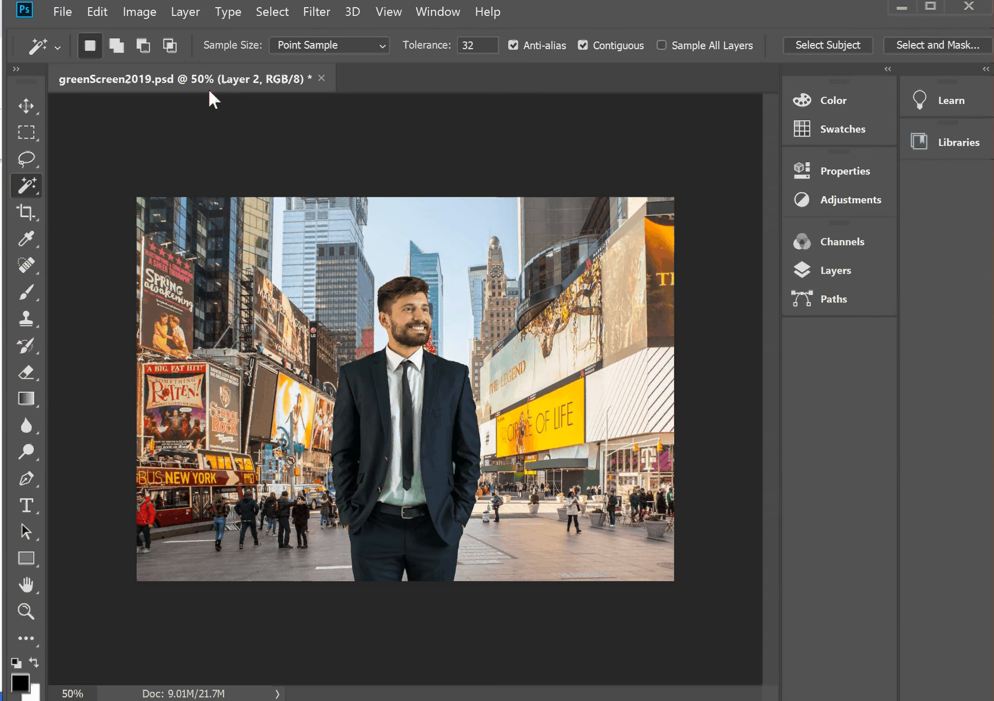
left_click(63, 11)
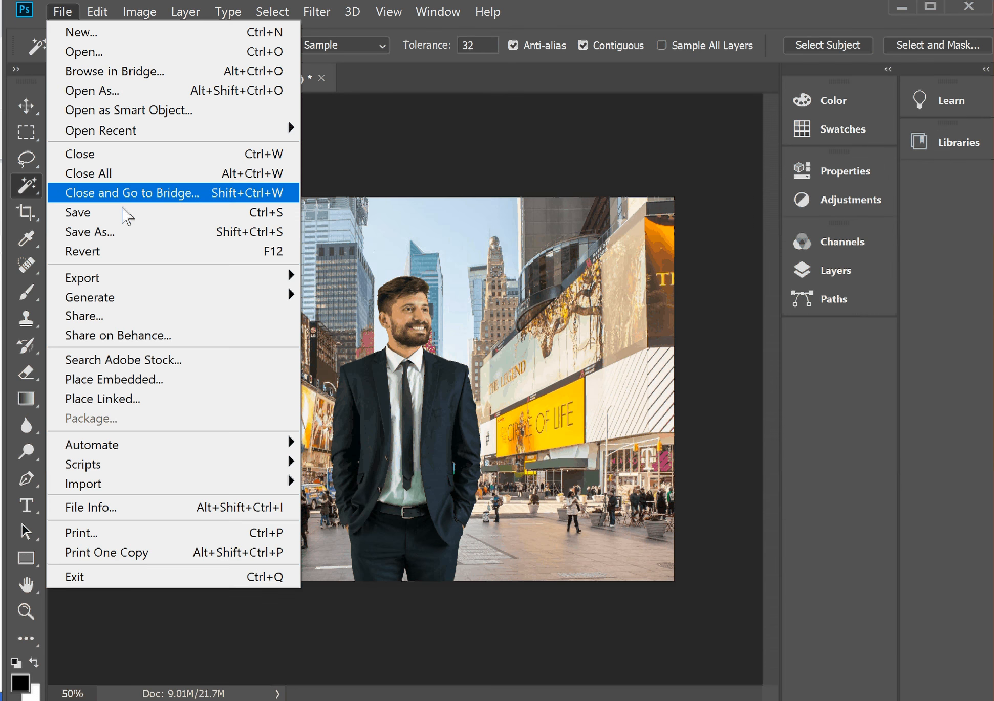
left_click(125, 212)
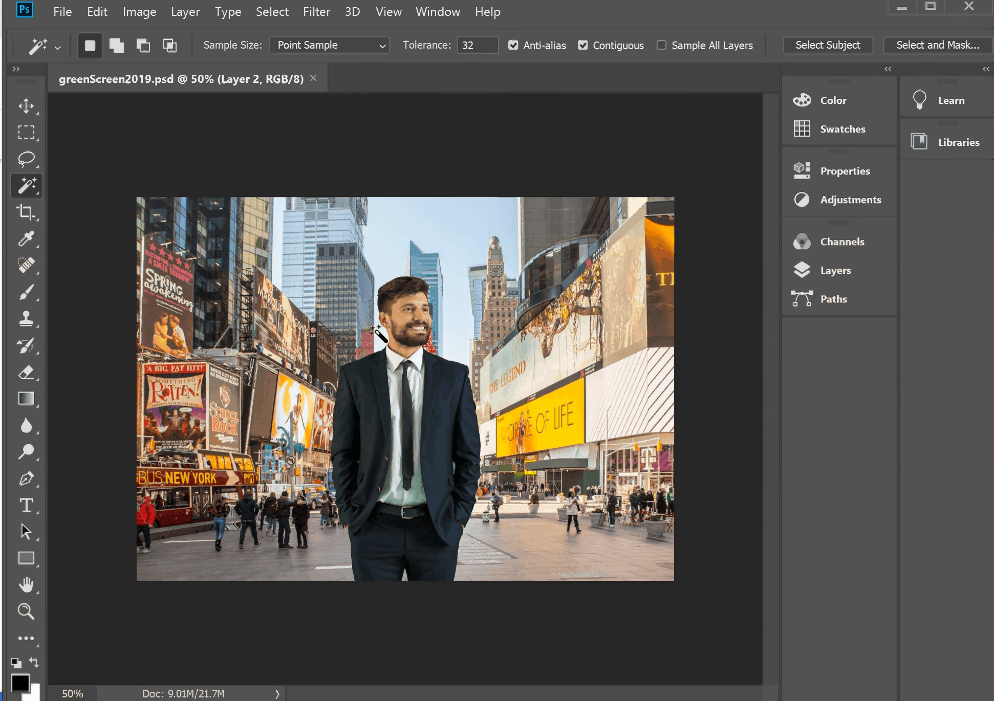
Start an Export As of the finished composite and set the file format to JPG
left_click(62, 12)
mouse_move(104, 281)
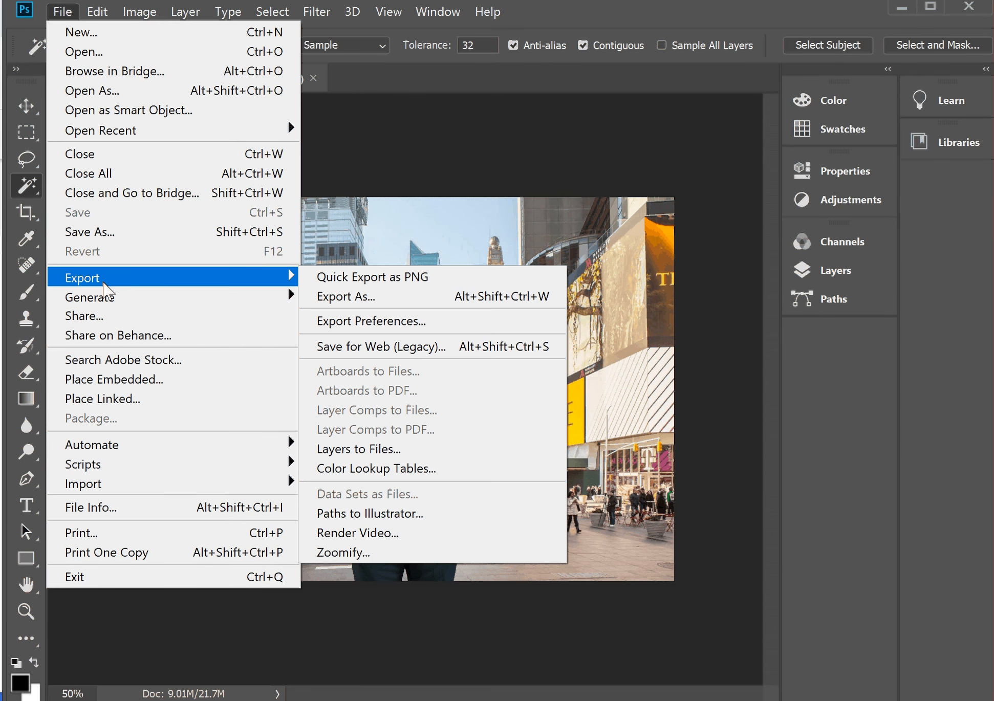
left_click(362, 295)
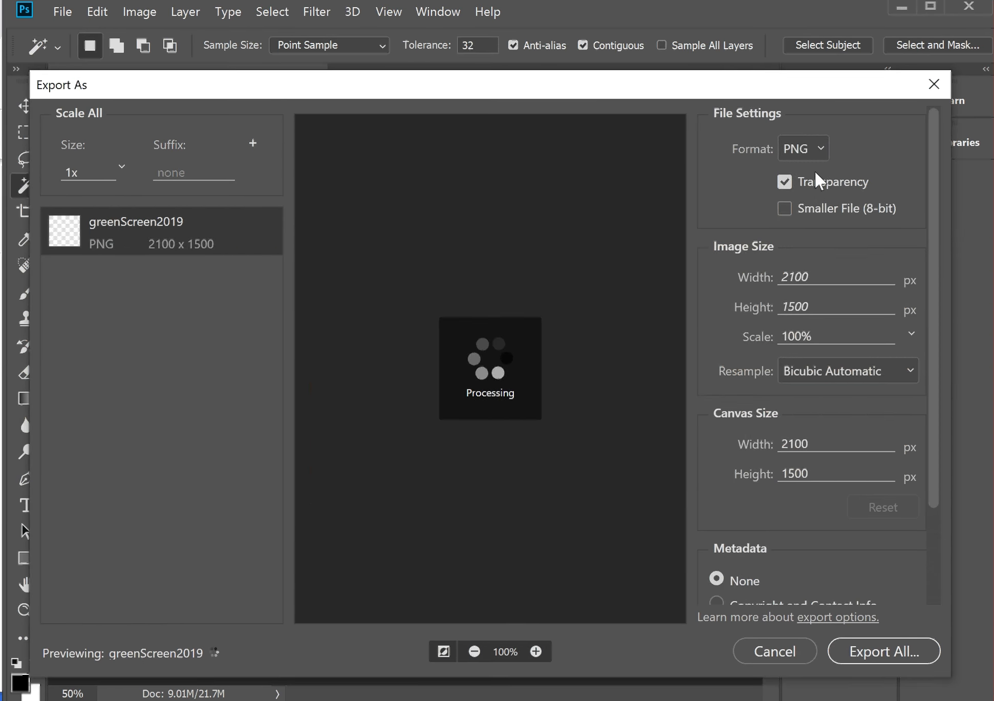
left_click(820, 148)
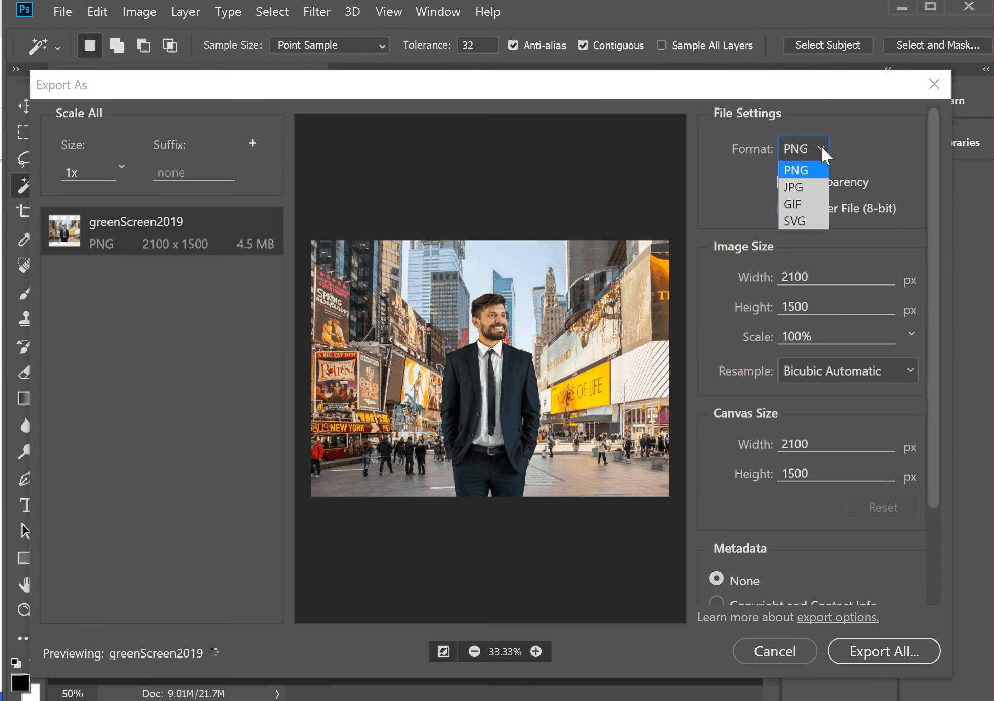
left_click(806, 193)
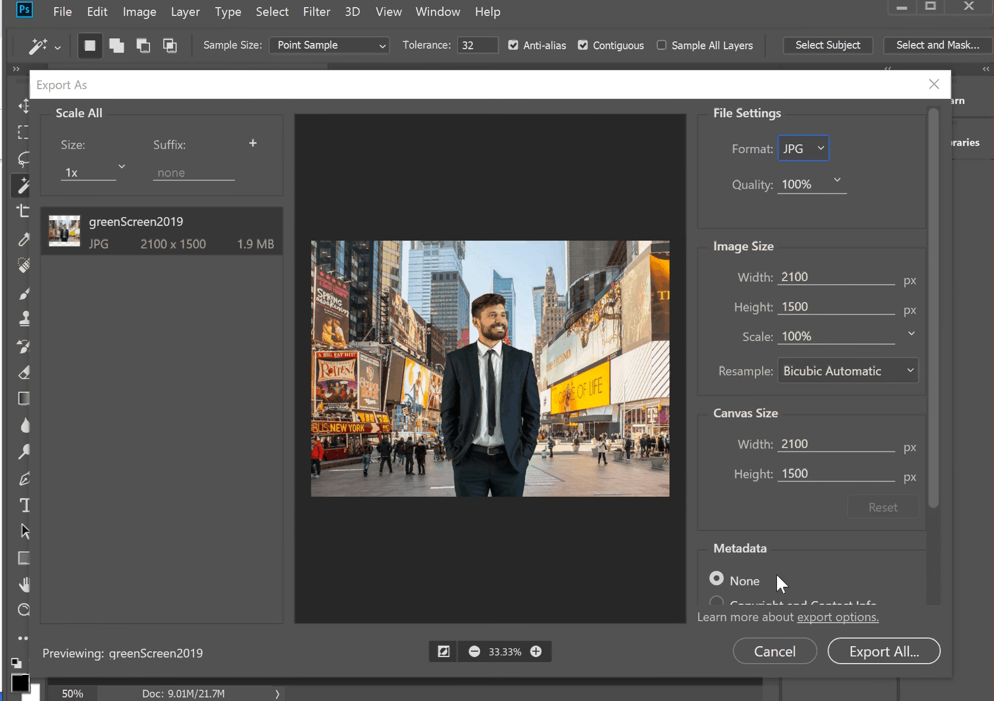
Export the image into the Photoshop Green Screen folder under the file name greenScreenYourName.jpg
left_click(867, 655)
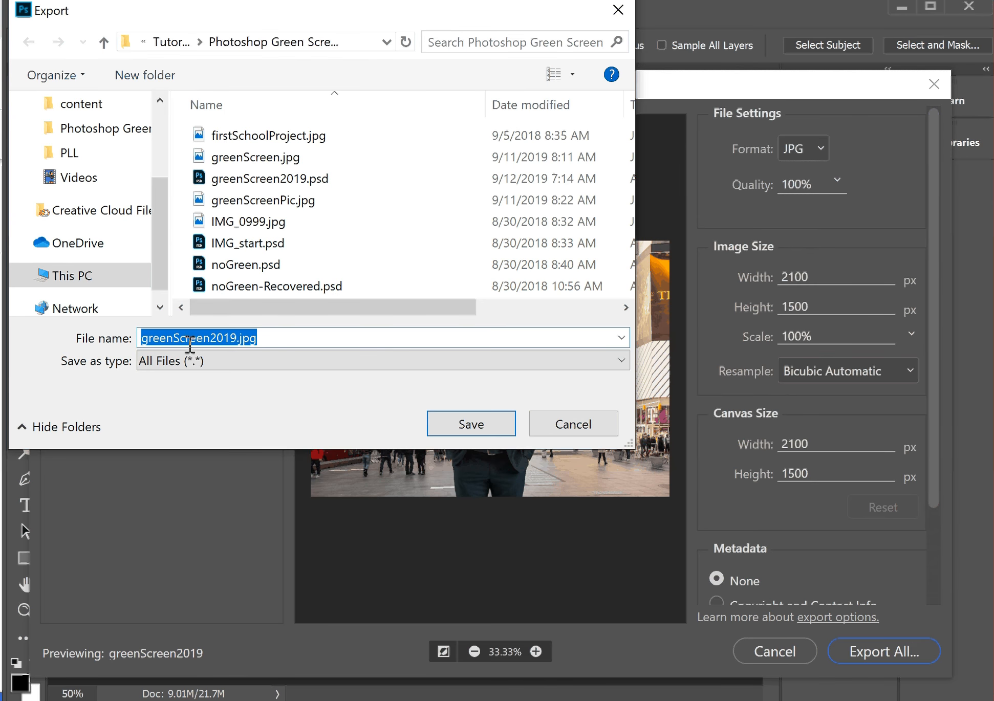
left_click(209, 338)
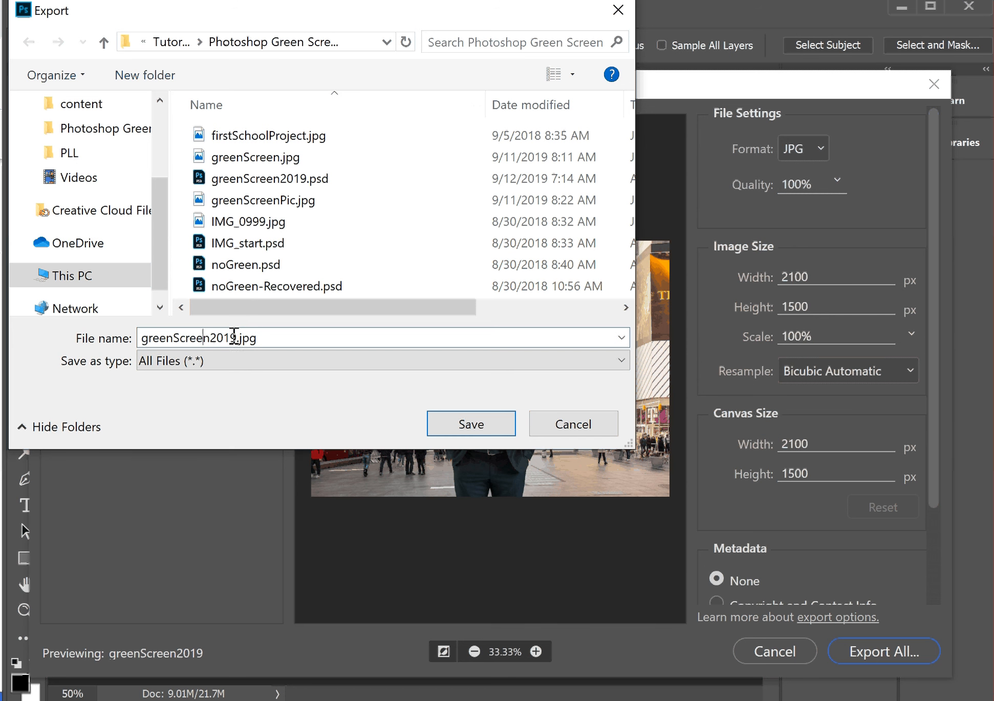
left_click_drag(236, 338, 213, 333)
key("BackSpace")
type("YourName")
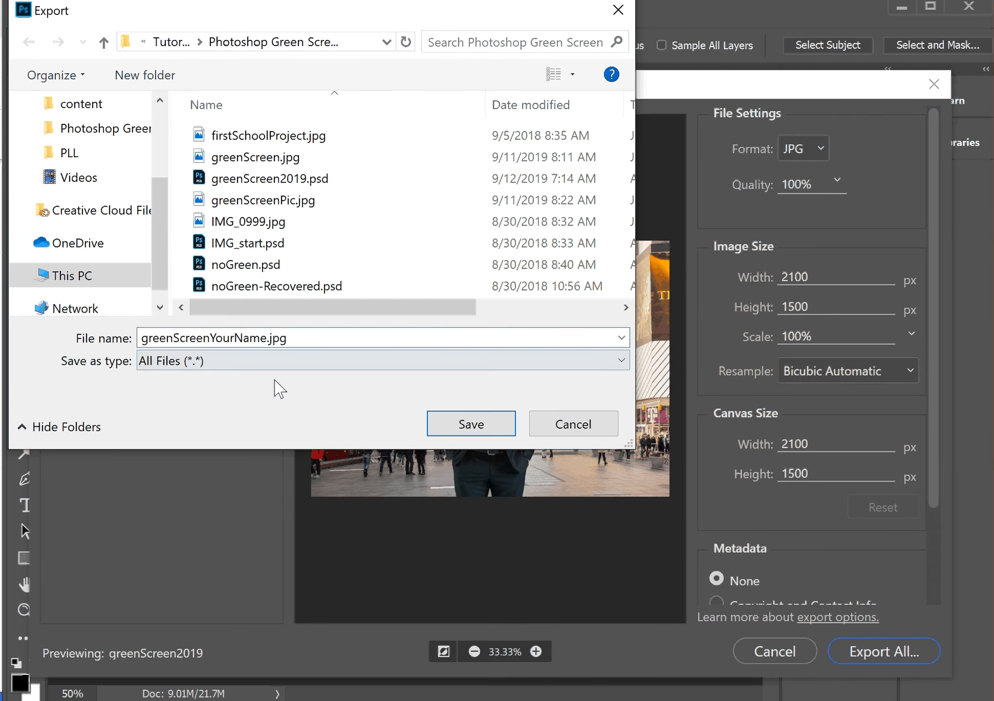
left_click(482, 426)
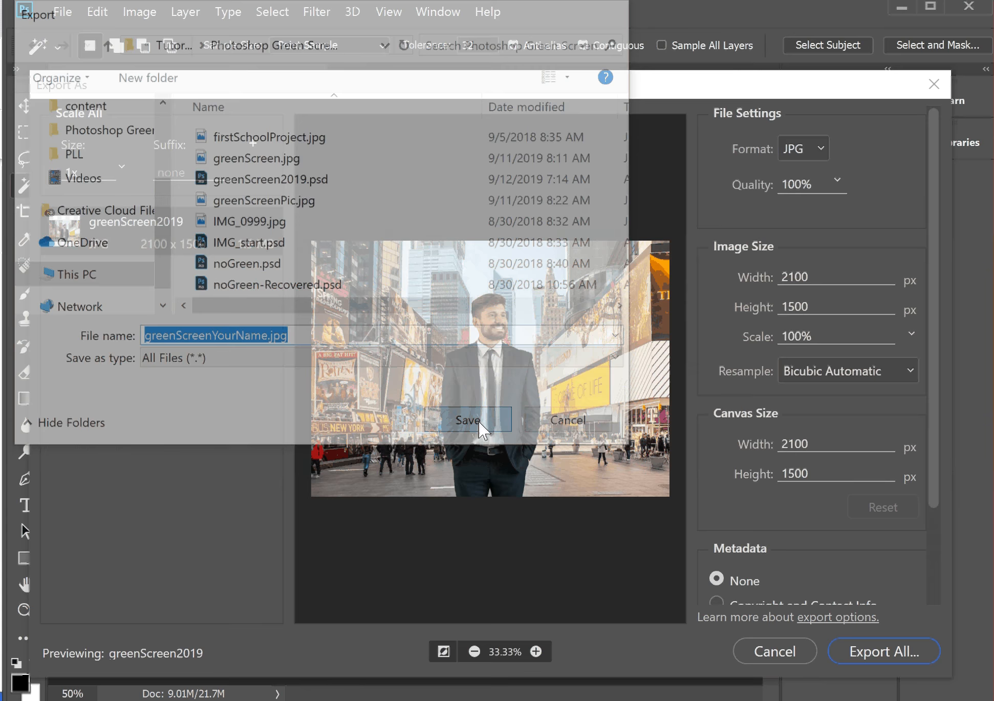